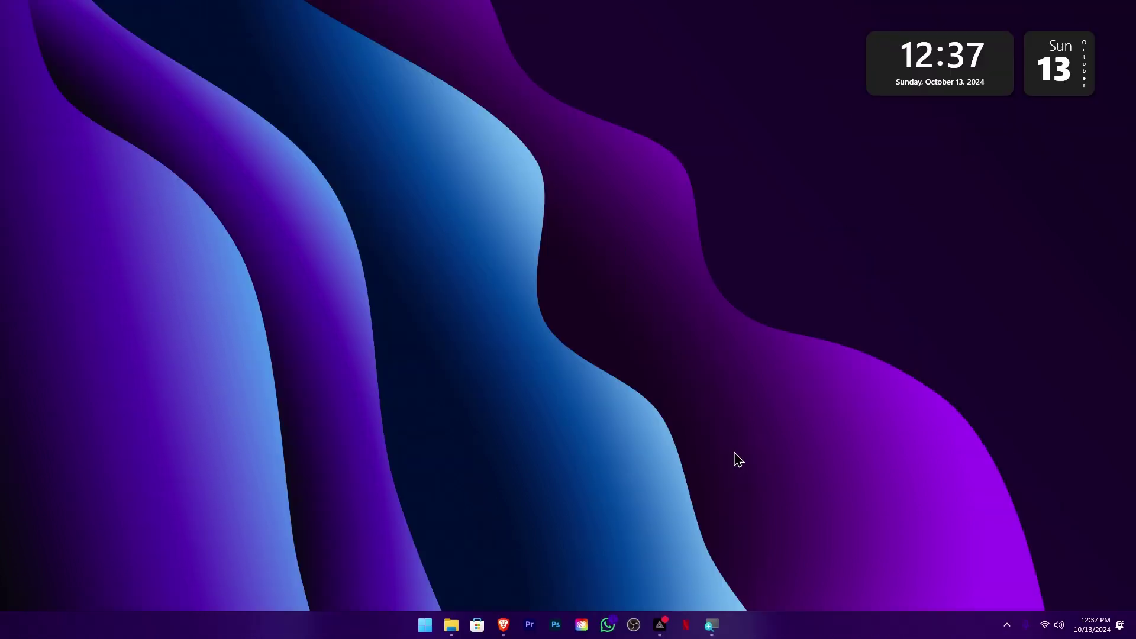
Step: Open the About page in the system settings and check the Windows version under Windows specifications
key(super+i)
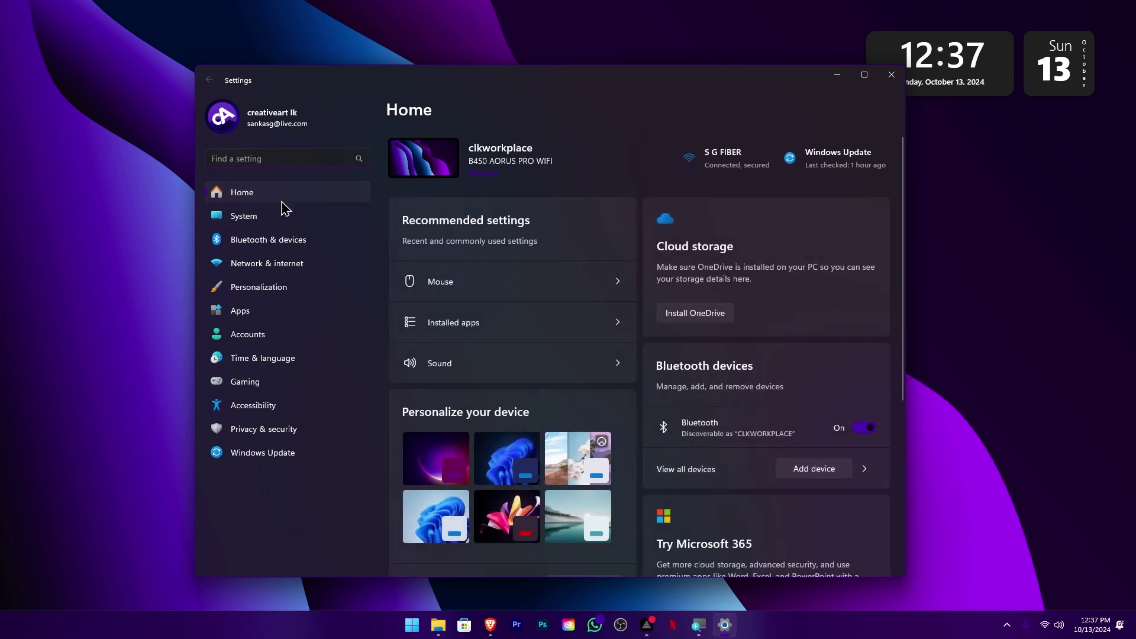
click(279, 224)
scroll(542, 435, down, 4)
scroll(543, 435, down, 3)
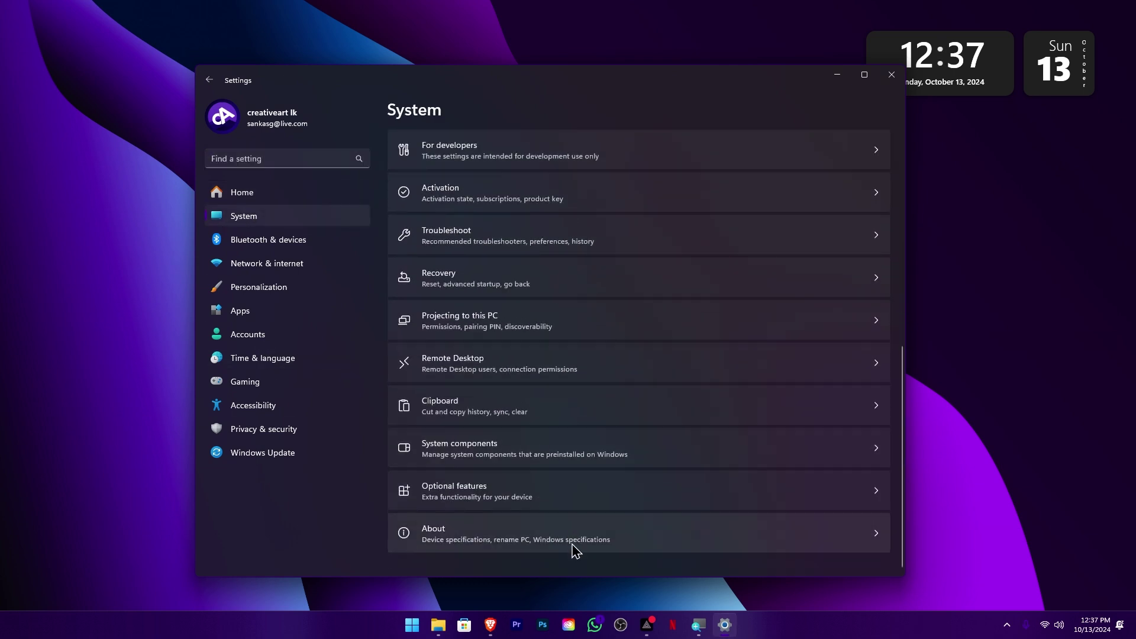
click(480, 543)
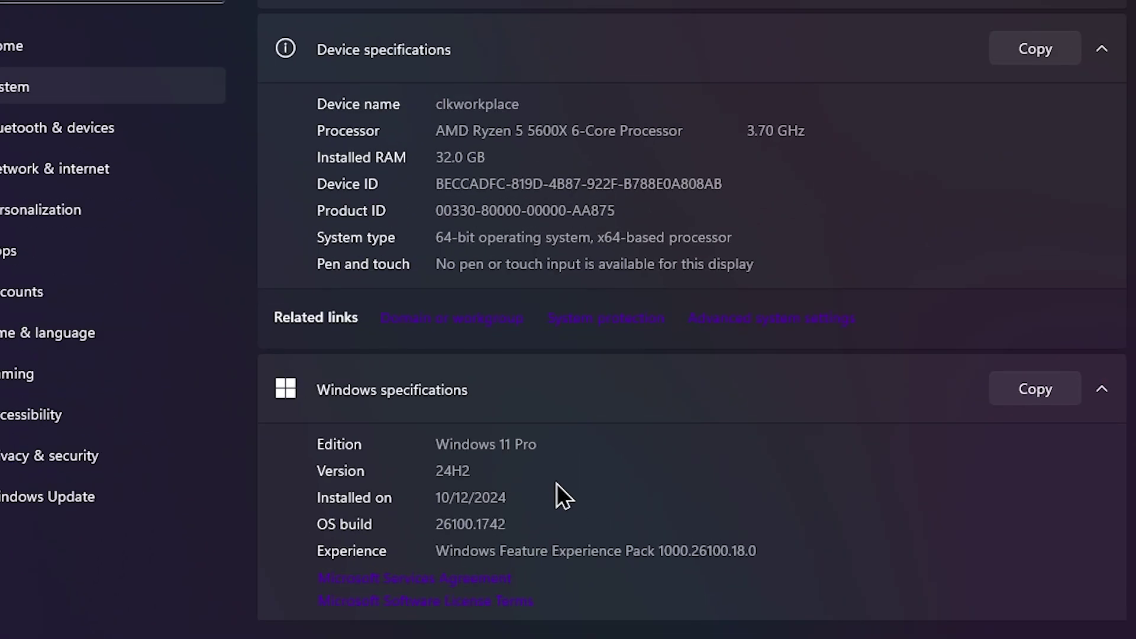
drag(473, 471, 433, 472)
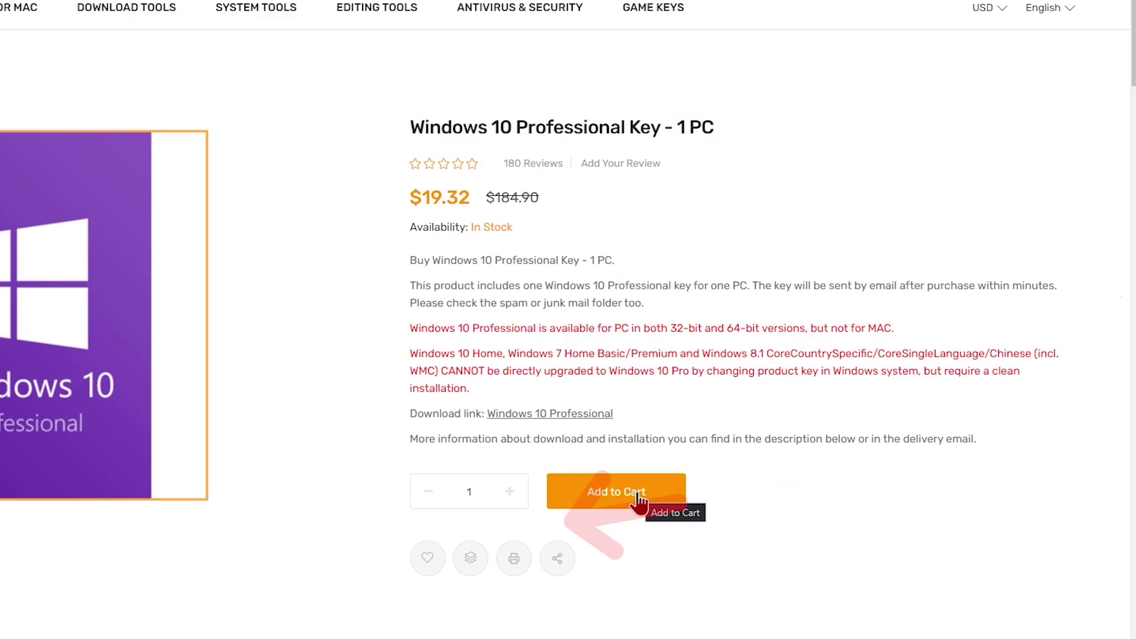
Step: Add one Windows 10 Professional Key to the shopping cart and apply the discount code clk50
click(578, 500)
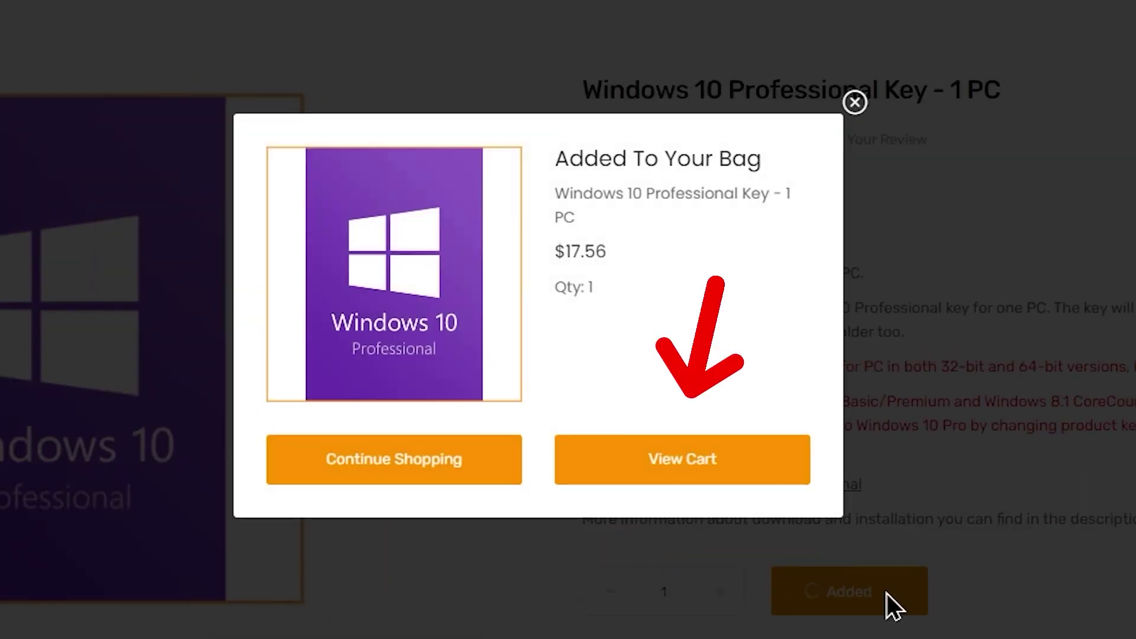
click(730, 469)
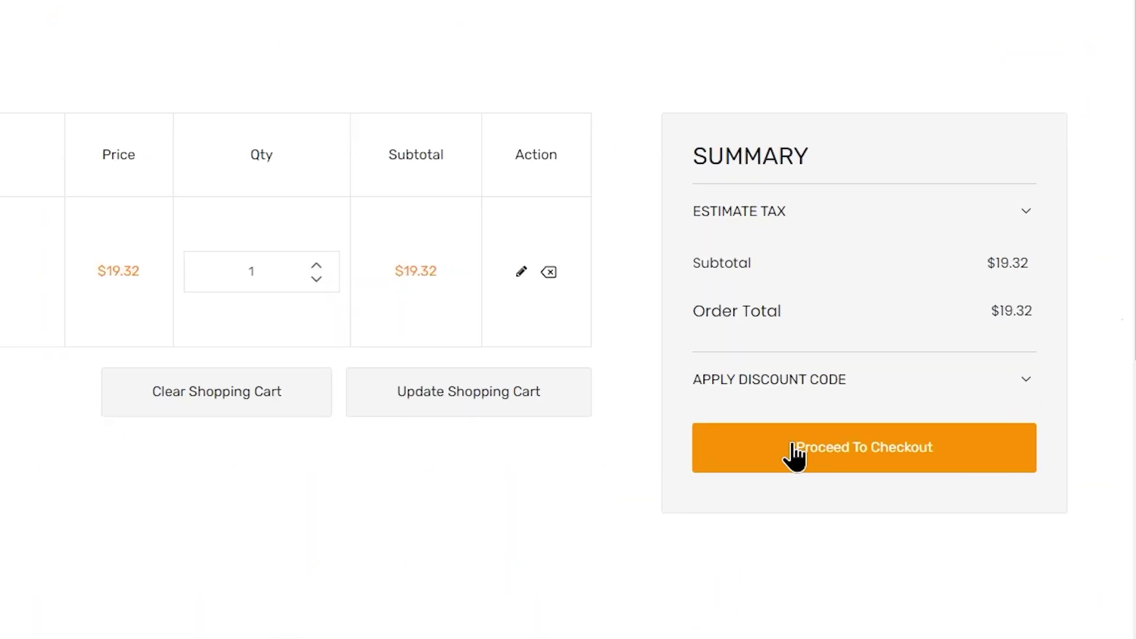
click(877, 386)
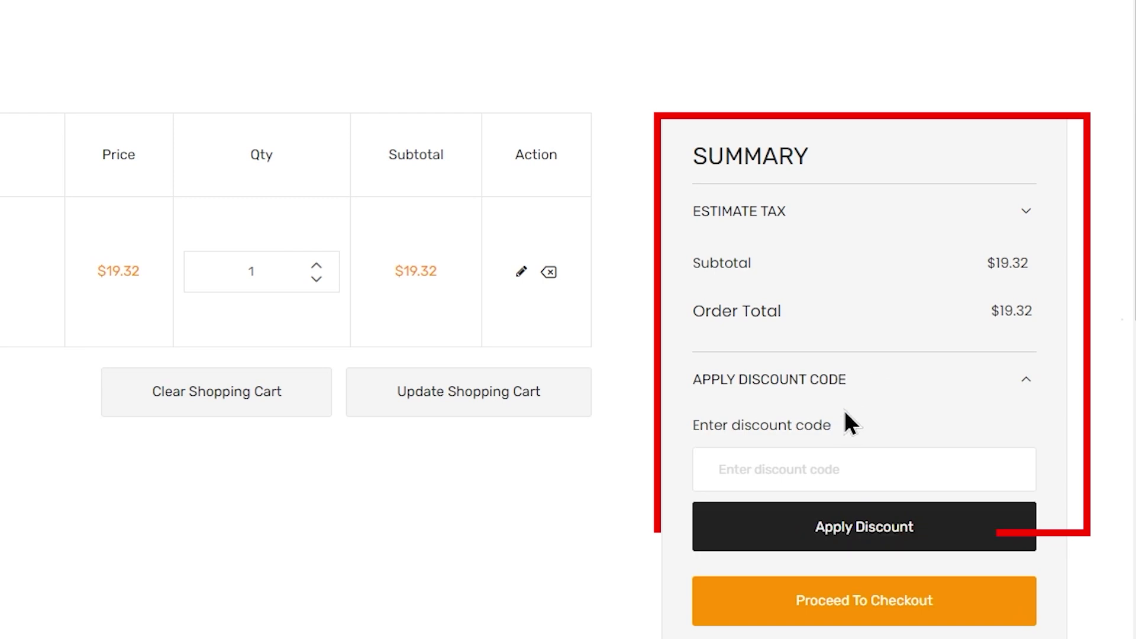
click(809, 467)
text(clk50)
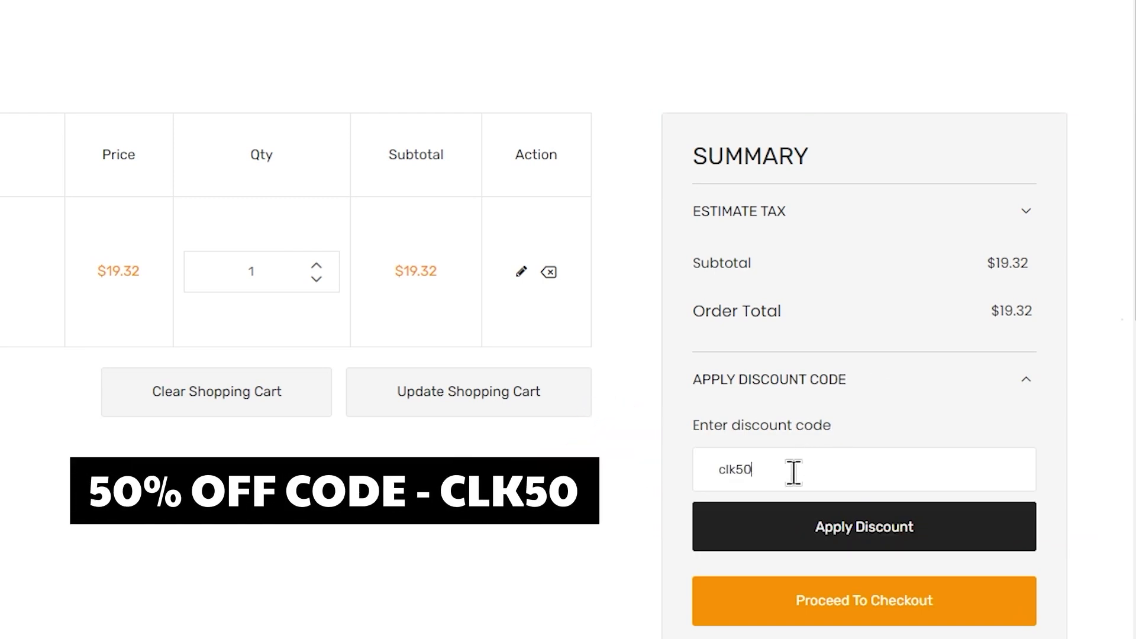
click(897, 527)
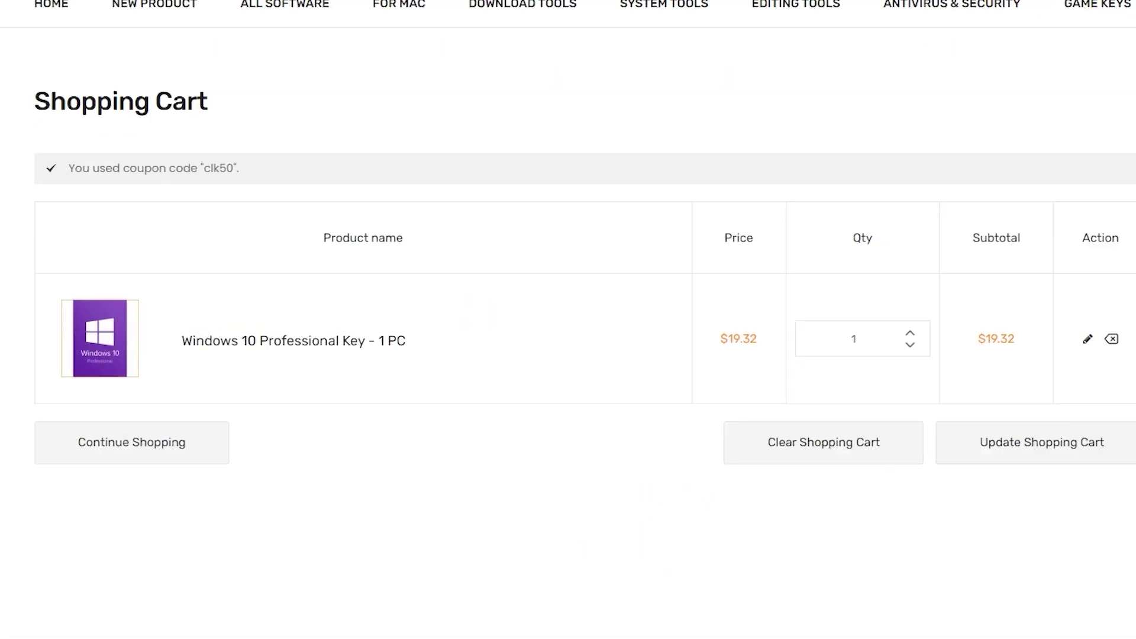
Step: Update the billing details at checkout and place the order with CDZEPoints Pay
click(964, 503)
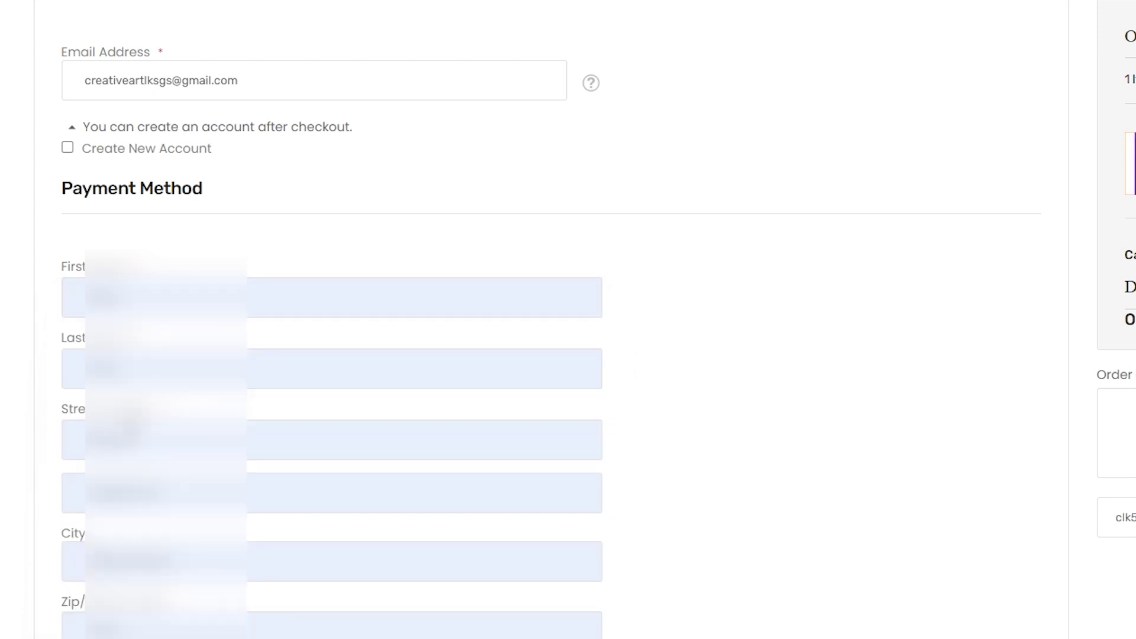
scroll(177, 566, down, 6)
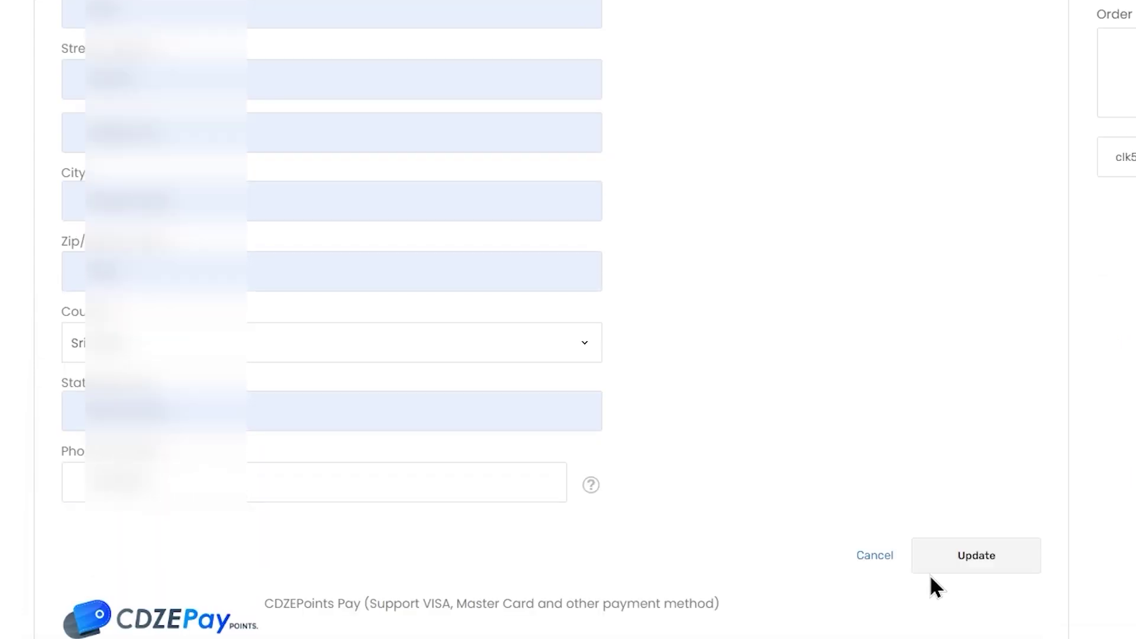
scroll(946, 562, down, 3)
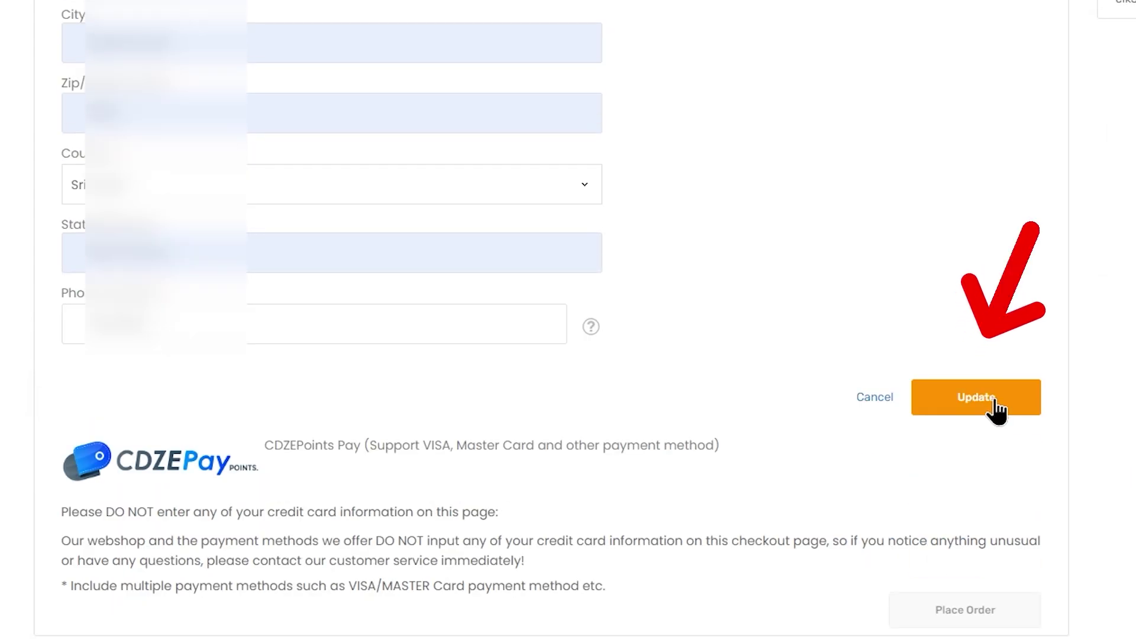
click(994, 400)
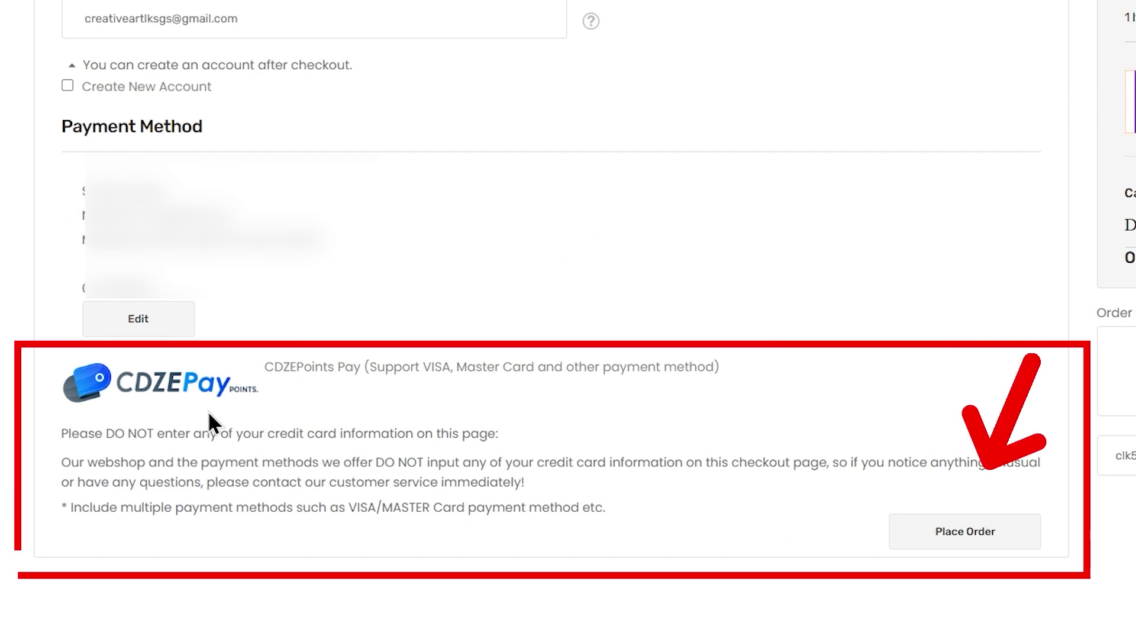
click(985, 535)
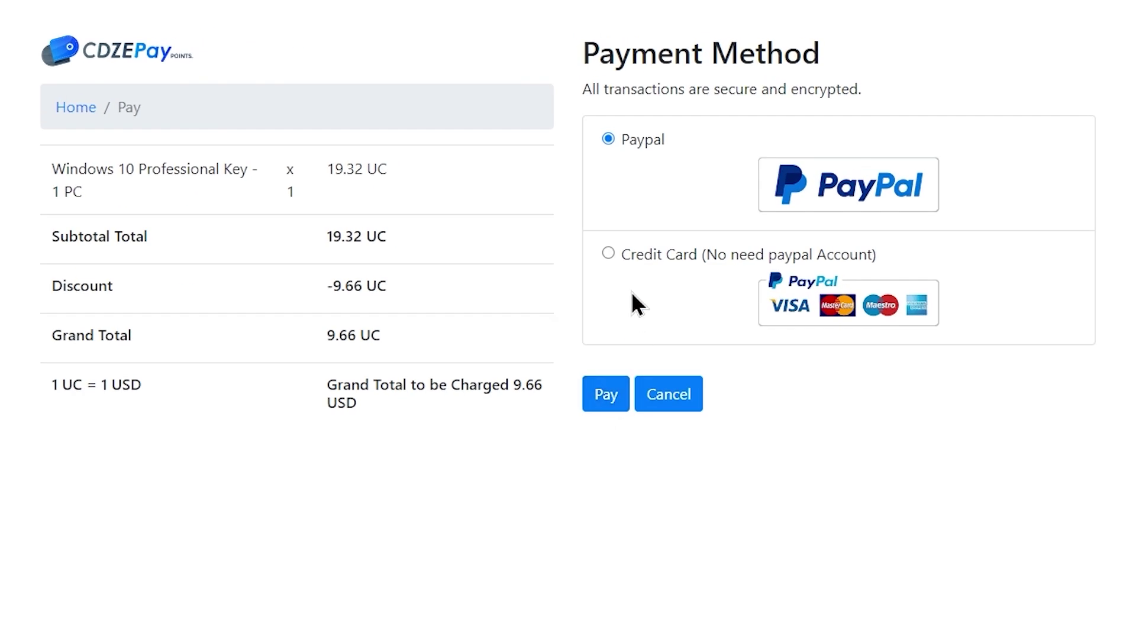
Step: Choose credit card as the payment method, without a PayPal account, and start the payment
click(615, 253)
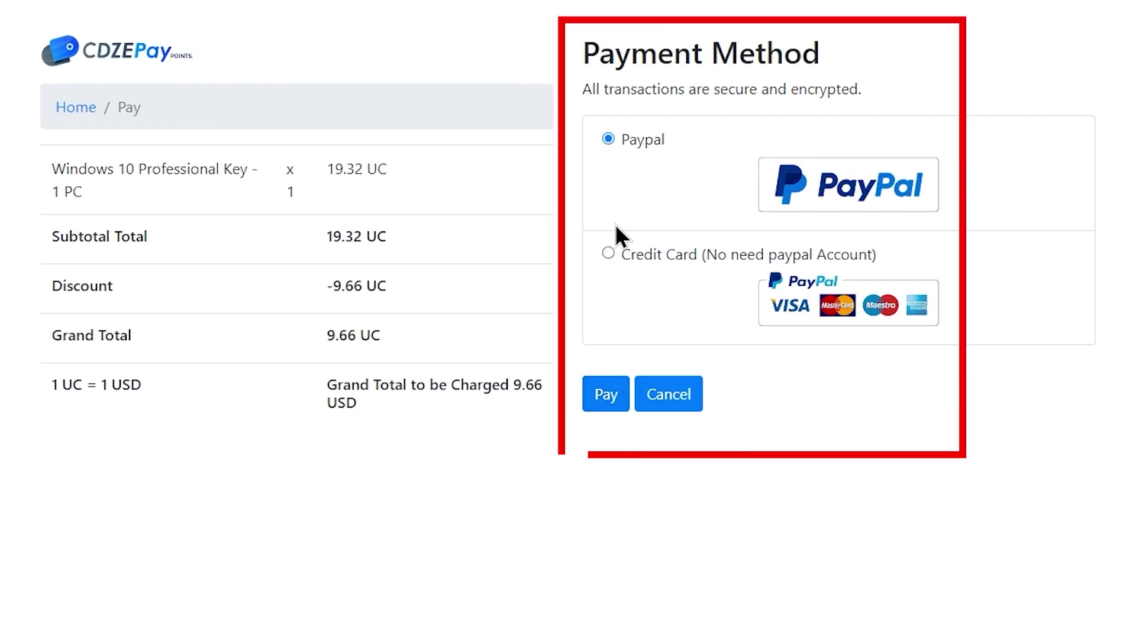
click(608, 254)
click(609, 395)
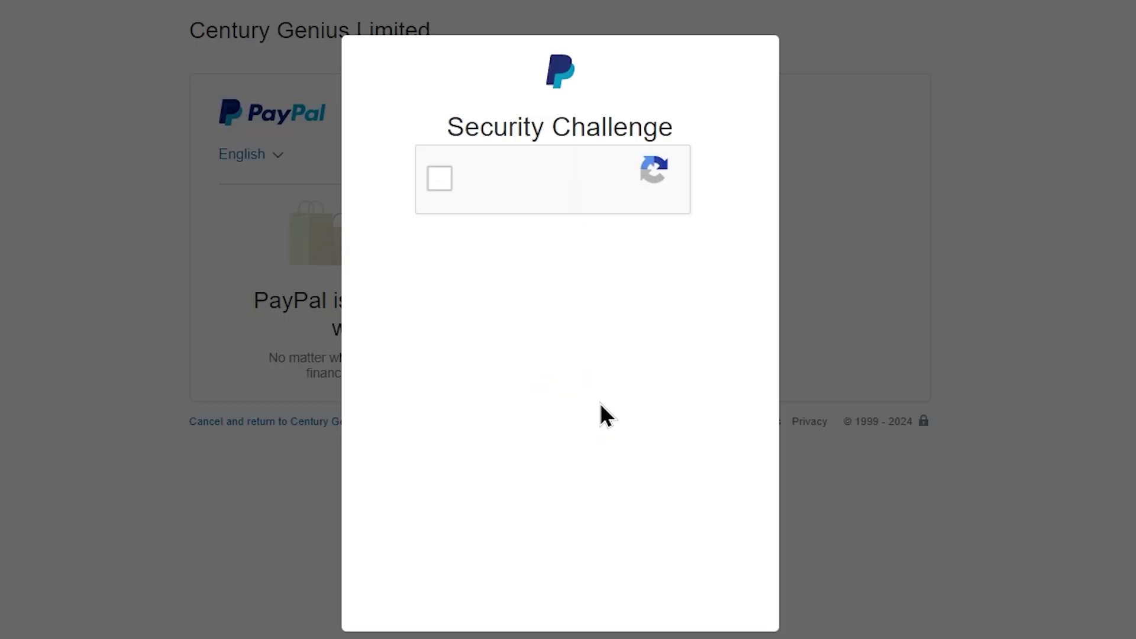
Step: Complete the PayPal security challenge by selecting the squares with traffic lights and verifying the selection
click(524, 291)
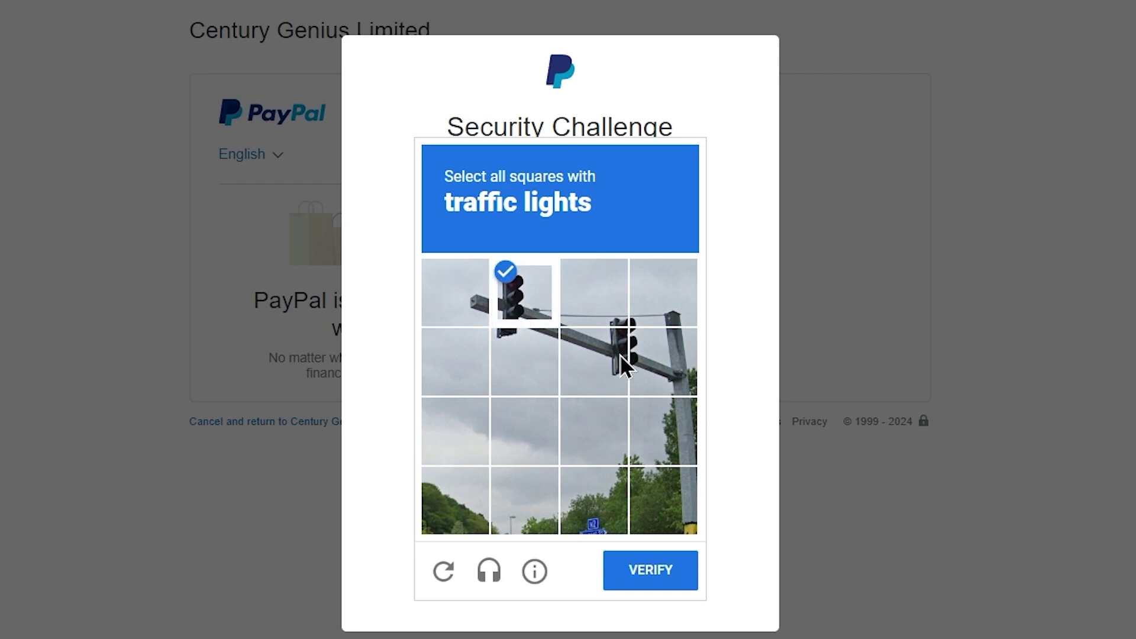
click(594, 361)
click(663, 361)
click(594, 291)
click(532, 358)
click(631, 567)
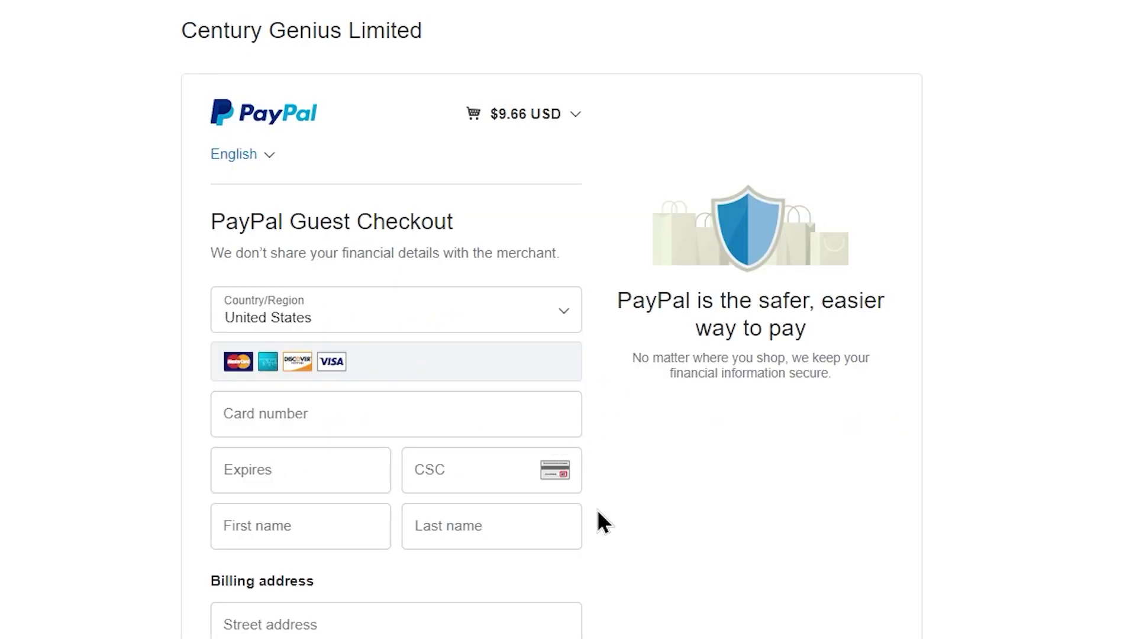
Step: Look through the card, name and billing address fields of the PayPal guest checkout form
click(321, 422)
key(Tab)
key(Tab)
key(Tab)
key(Tab)
key(Tab)
key(Tab)
key(Tab)
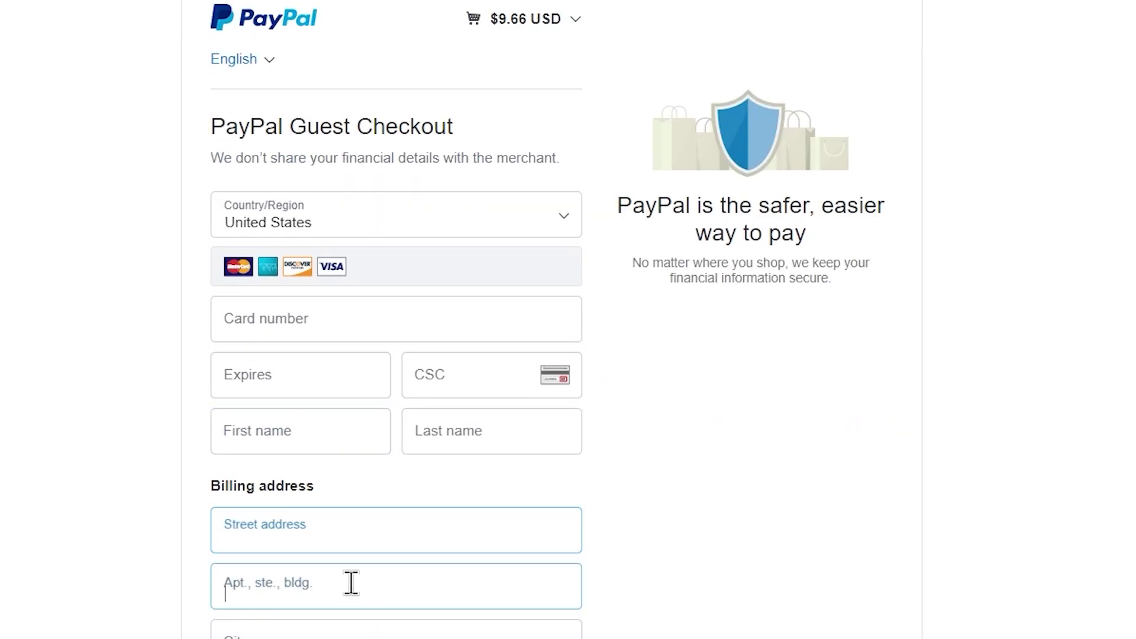
scroll(343, 580, down, 6)
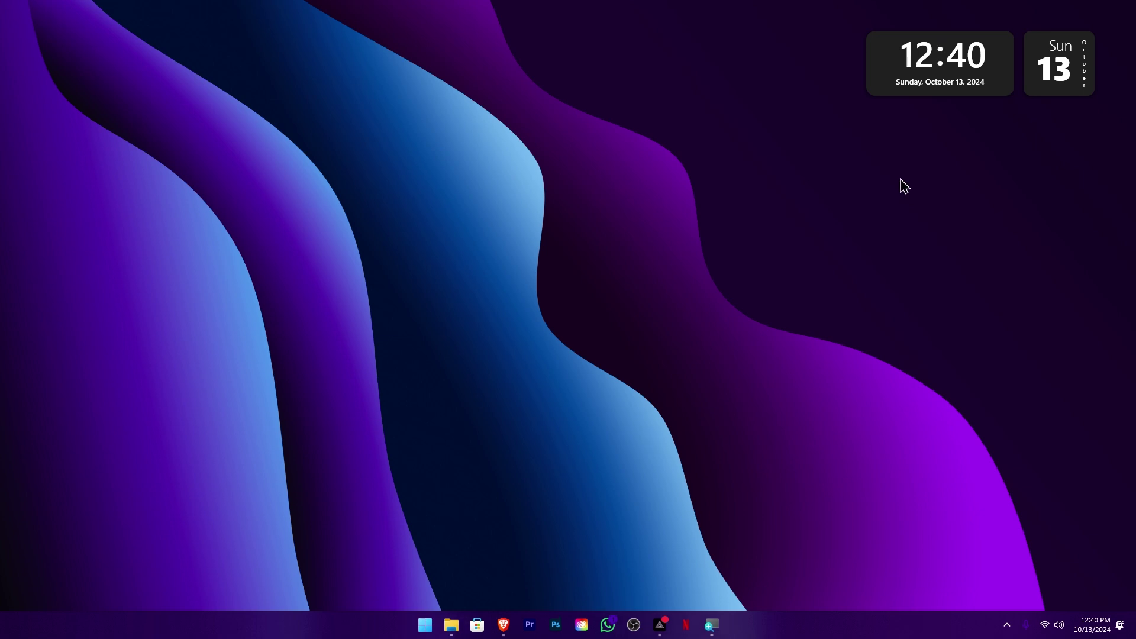
Step: View the Windows Insider Program page in the Windows Update settings and return to the Windows Update page
key(super+i)
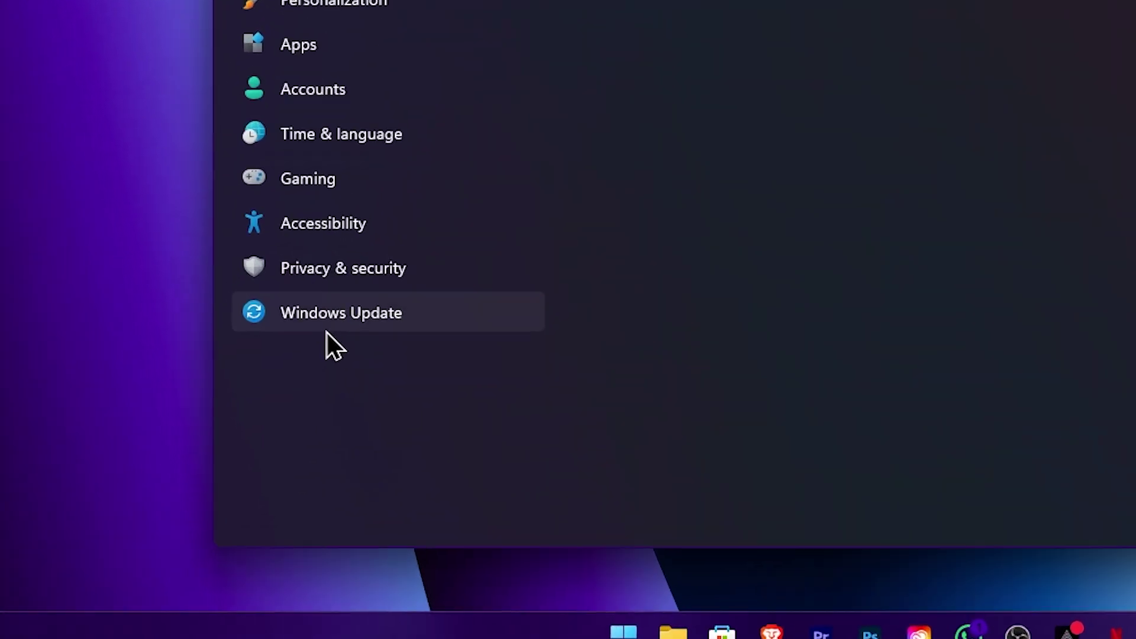
click(446, 314)
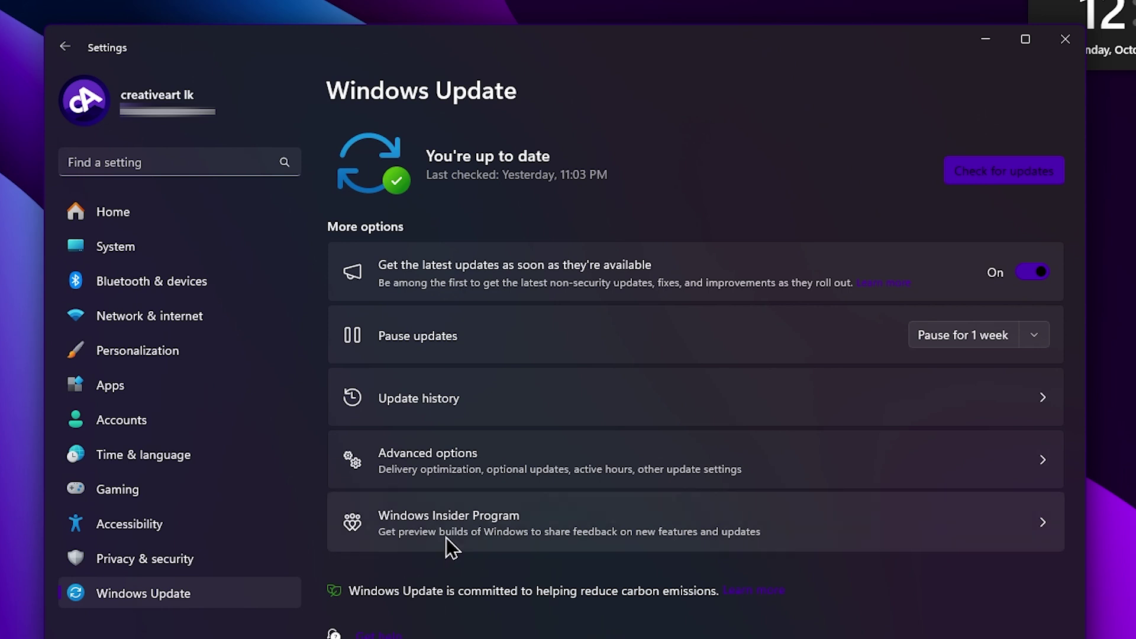
click(478, 527)
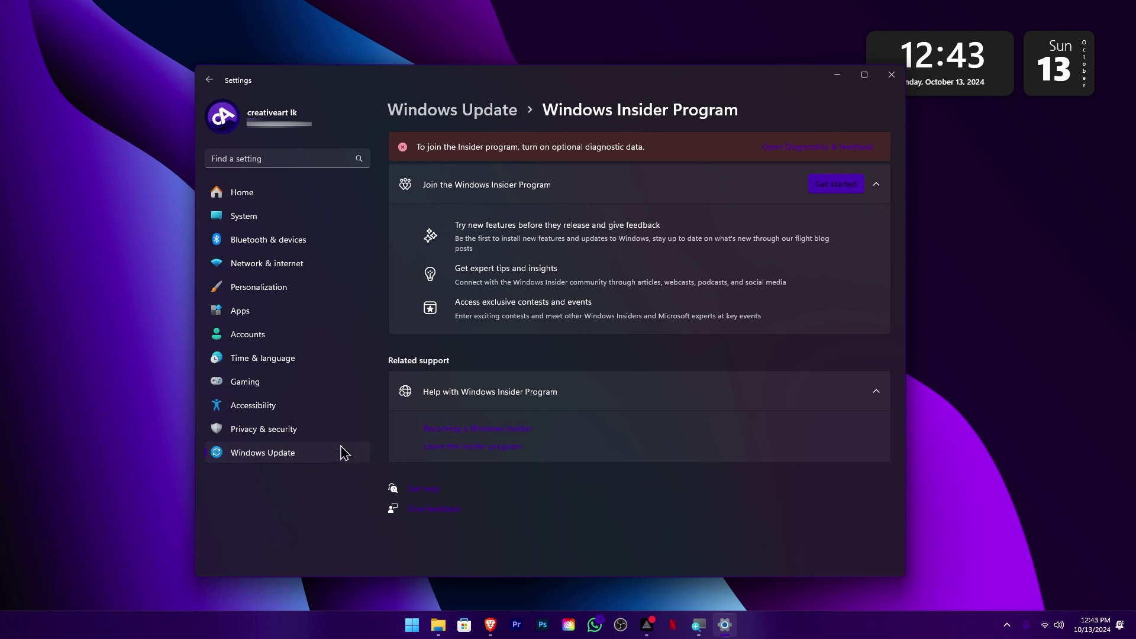
click(323, 455)
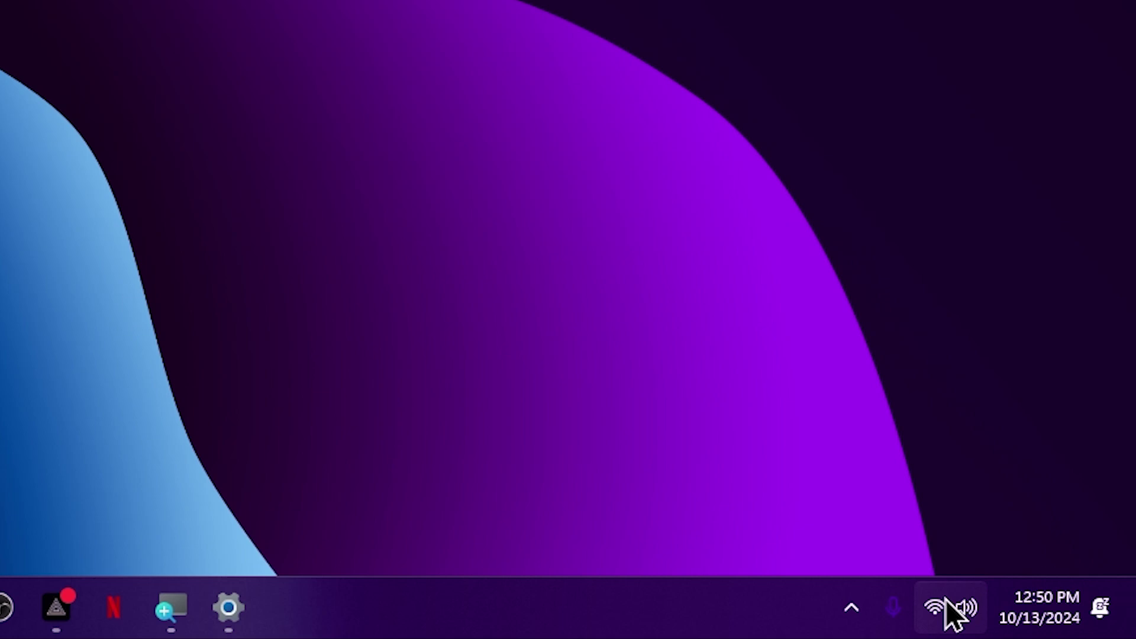
Step: Open the quick settings and look through both pages of tiles
click(940, 609)
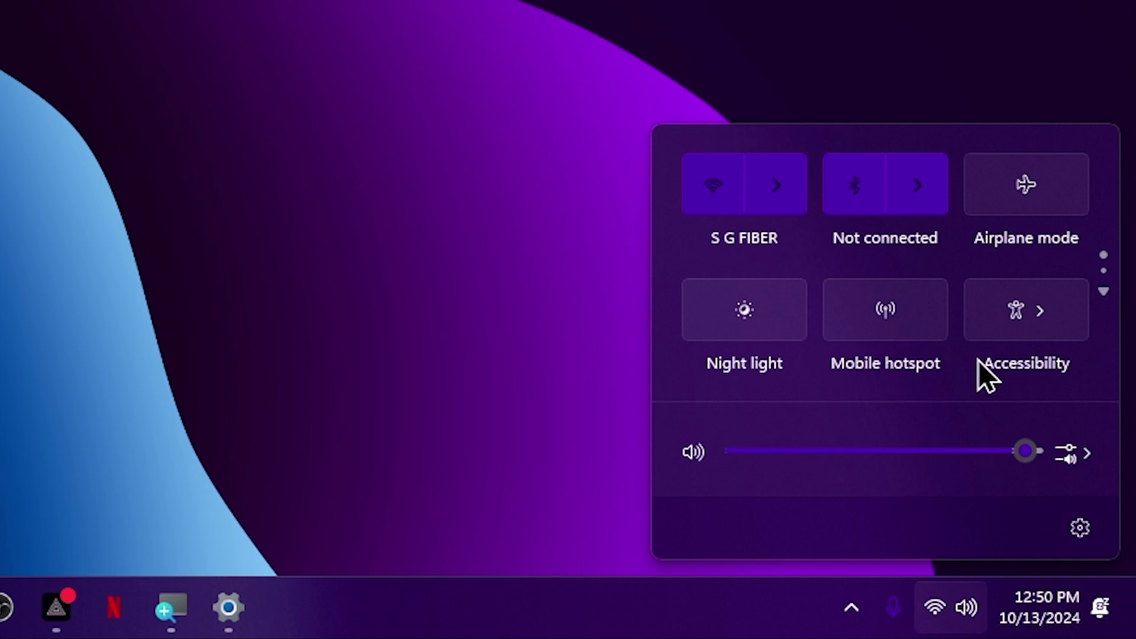
scroll(925, 310, down, 2)
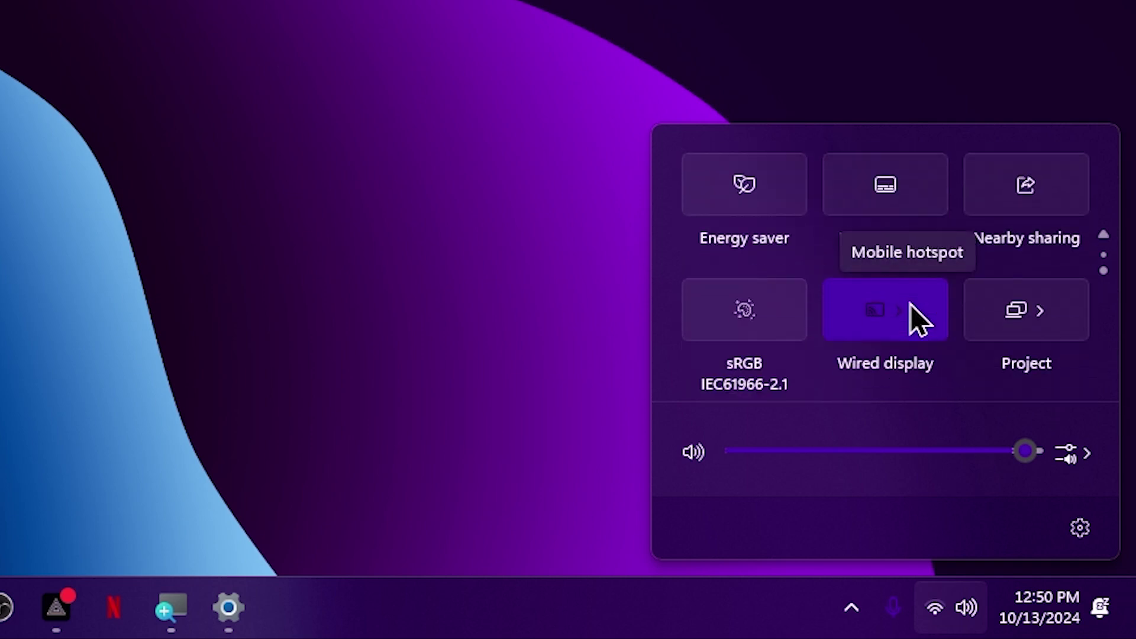
scroll(1028, 331, up, 2)
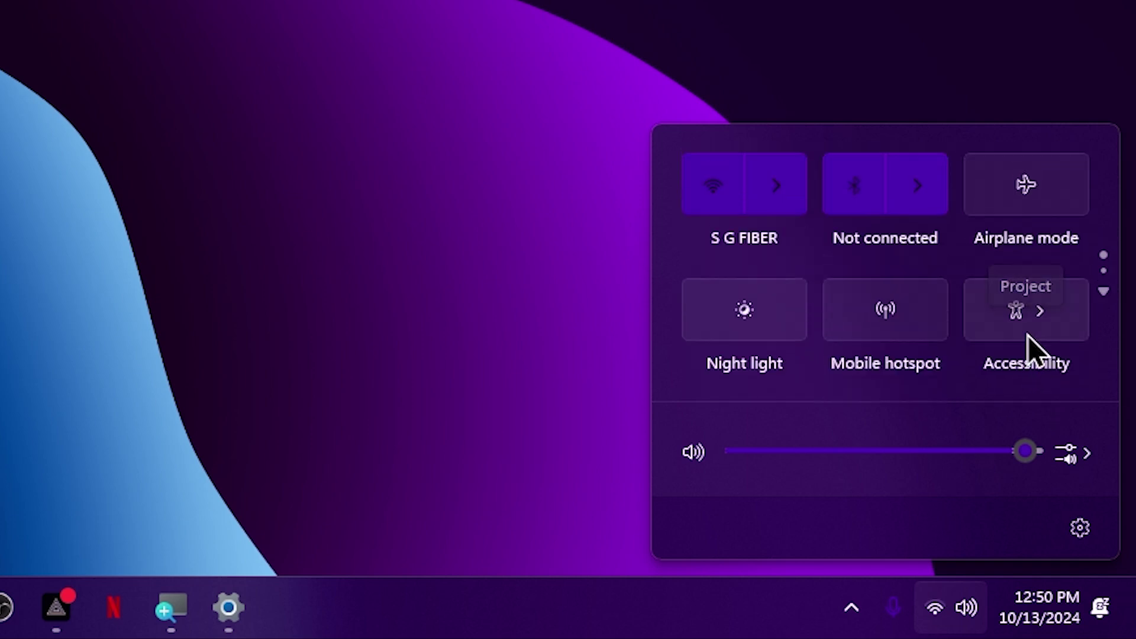
Step: Swap the Night light and Mobile hotspot tiles and the Wi-Fi and Bluetooth tiles, restoring each pair's original order
drag(750, 319, 893, 319)
drag(740, 332, 851, 321)
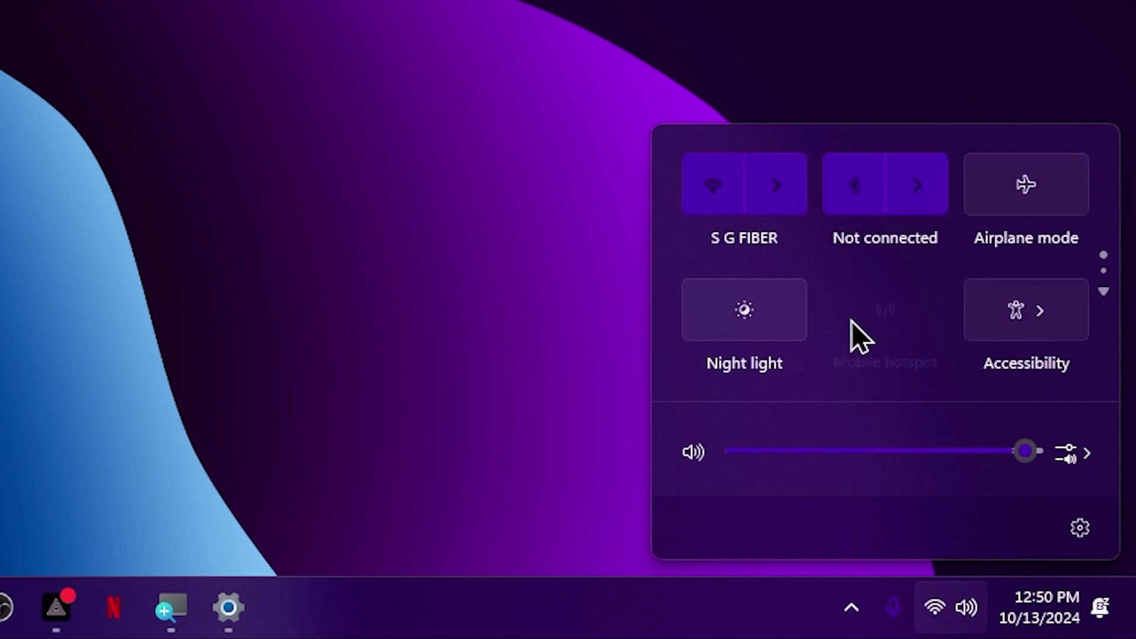
drag(743, 179, 866, 226)
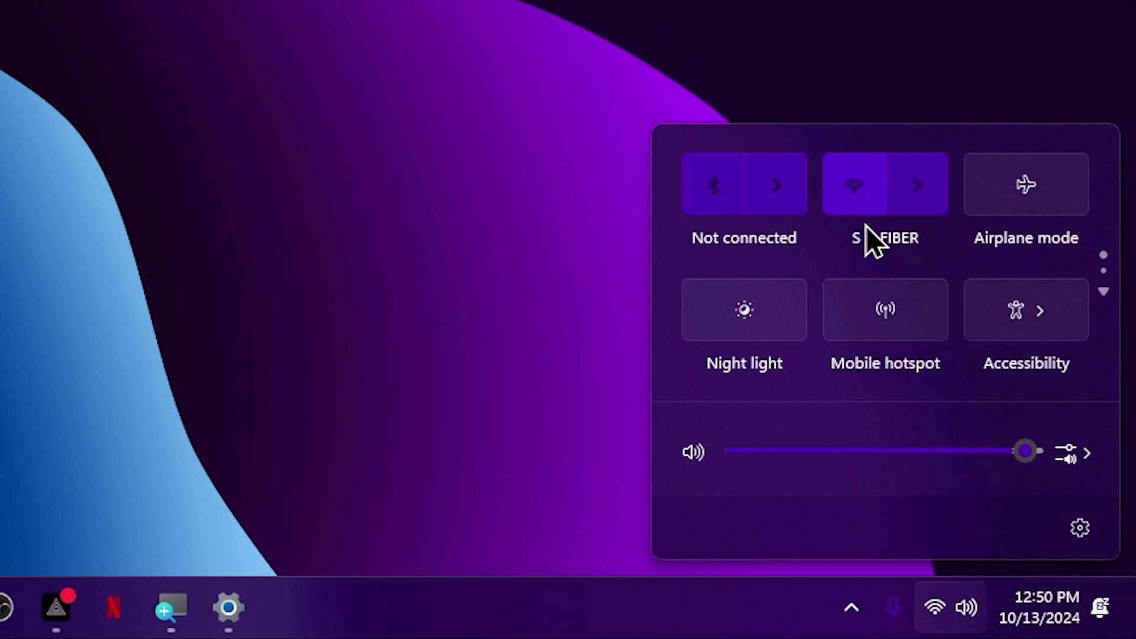
drag(904, 194, 761, 188)
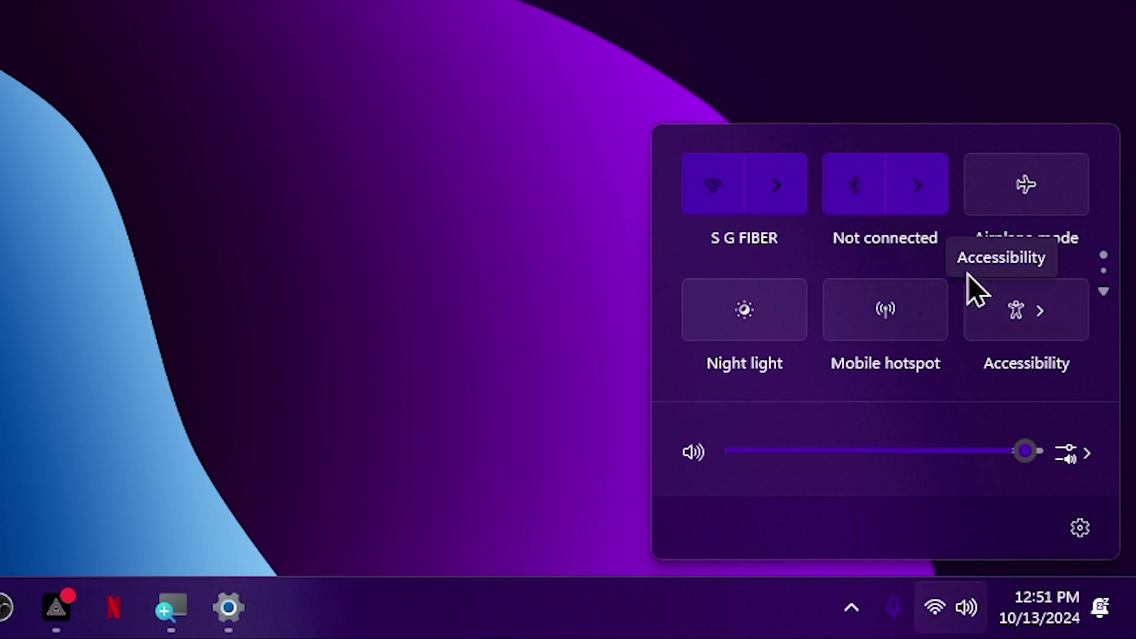
Step: Change the live captions language to English (United States)
scroll(968, 276, down, 1)
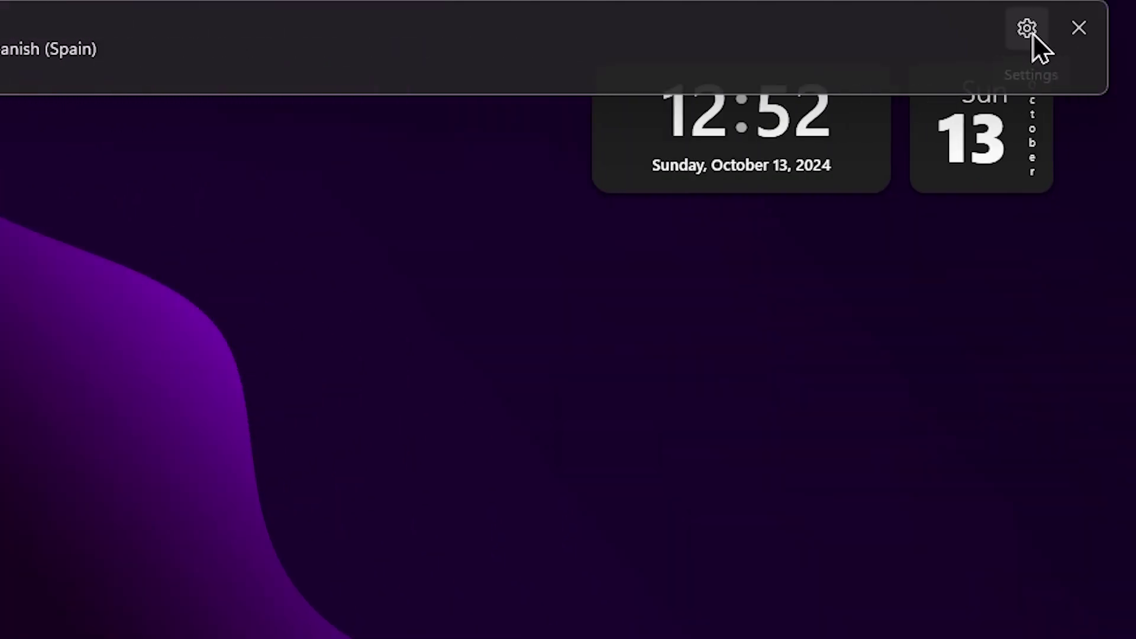
click(1029, 29)
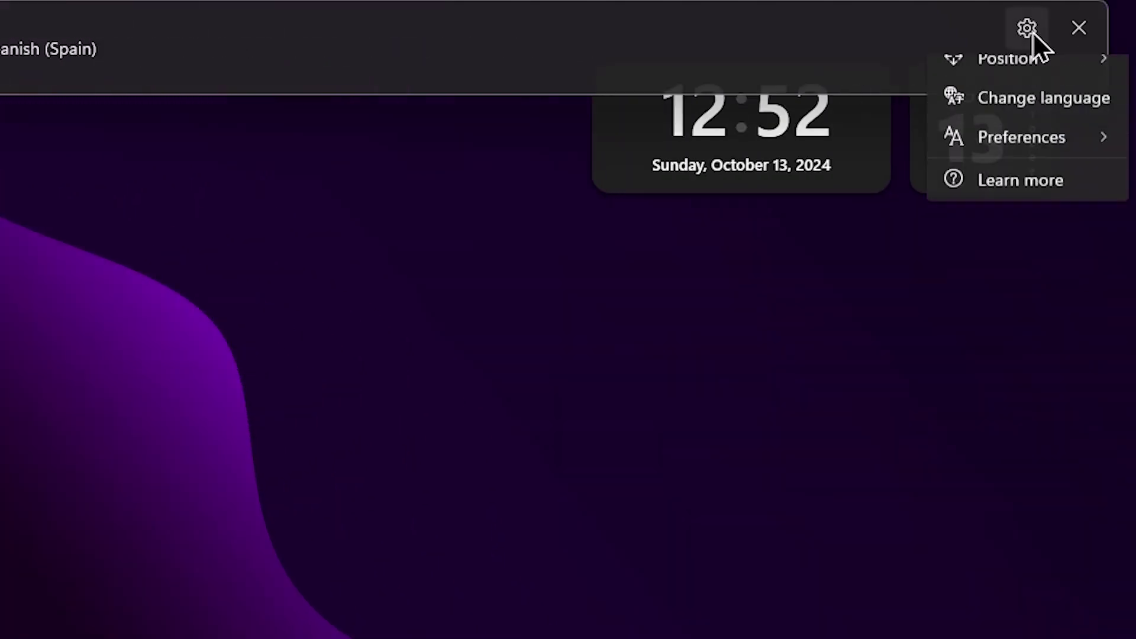
click(1059, 118)
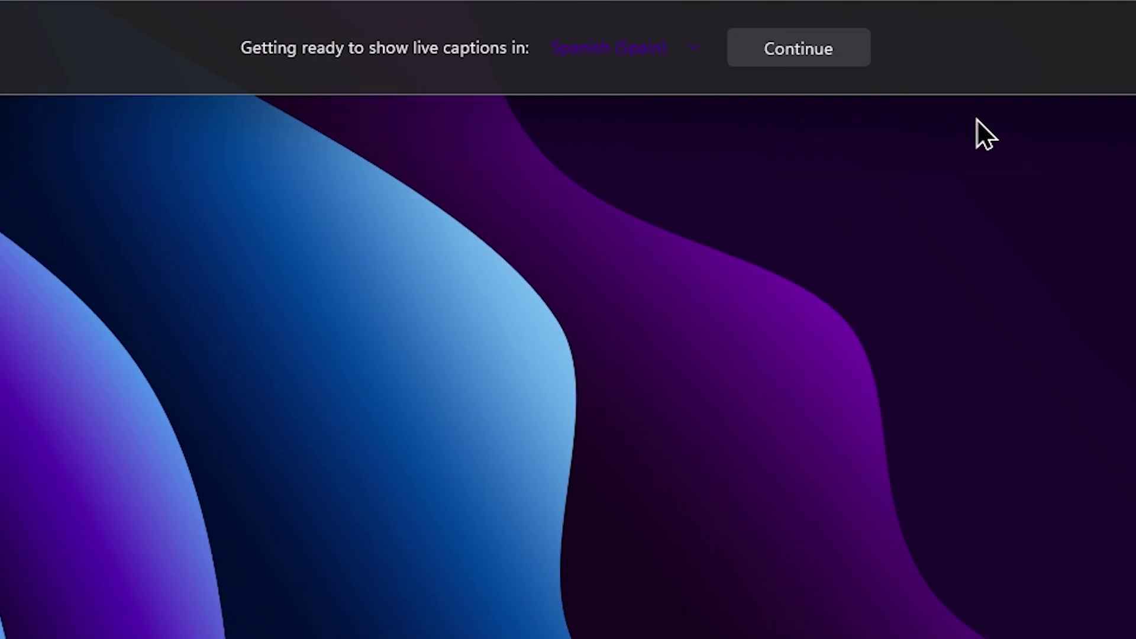
click(697, 56)
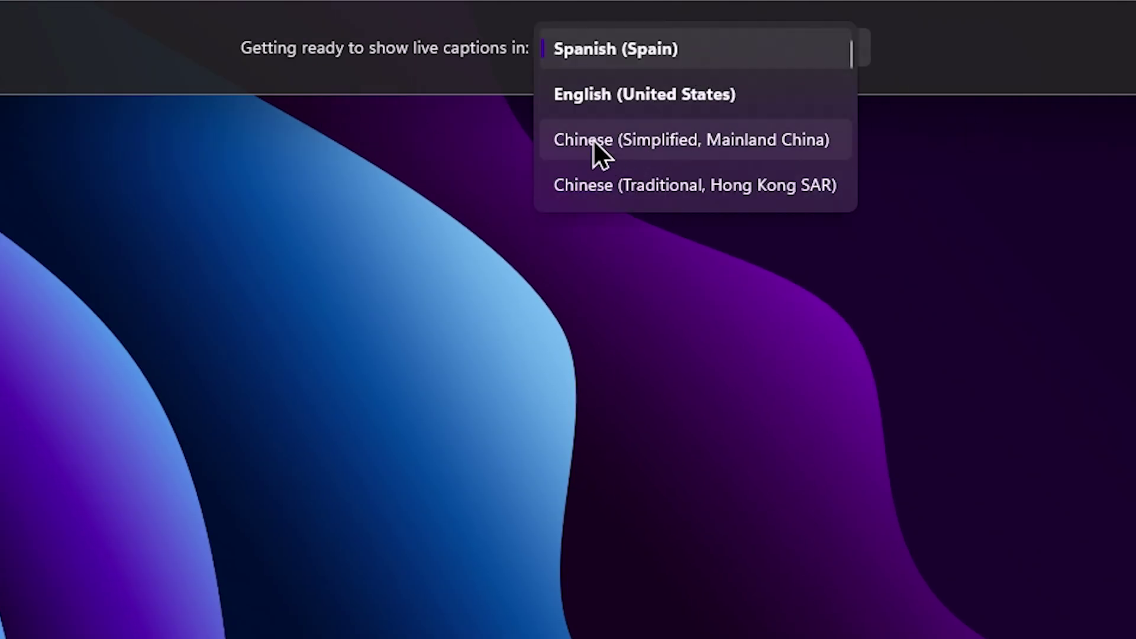
click(652, 98)
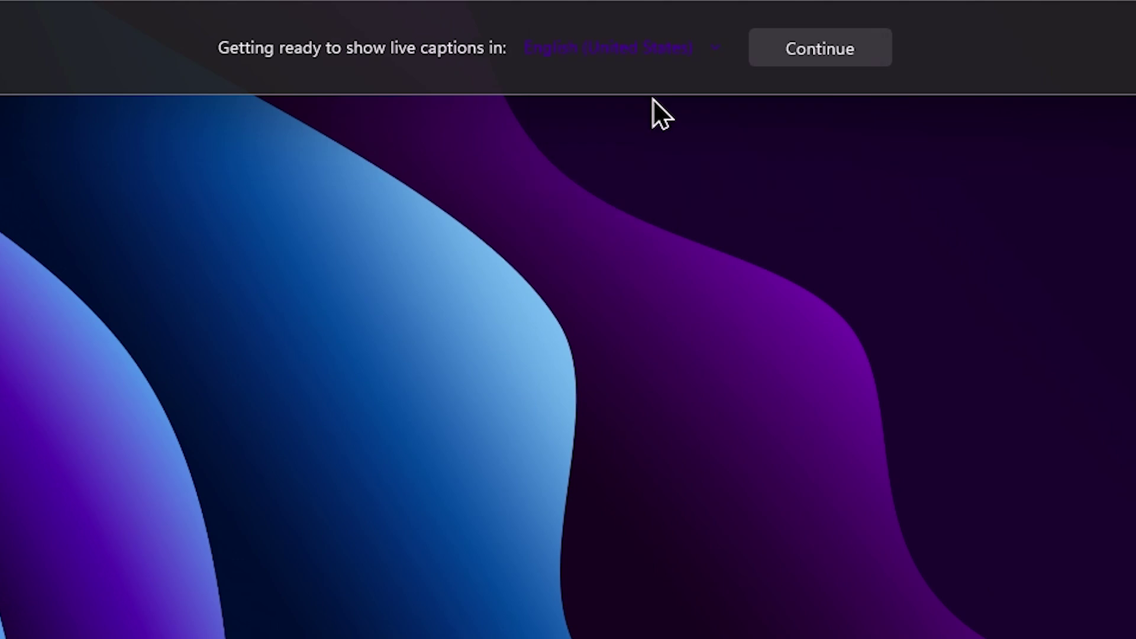
Step: Start live captions in English (United States) and open the file selected in the Downloads folder
click(841, 56)
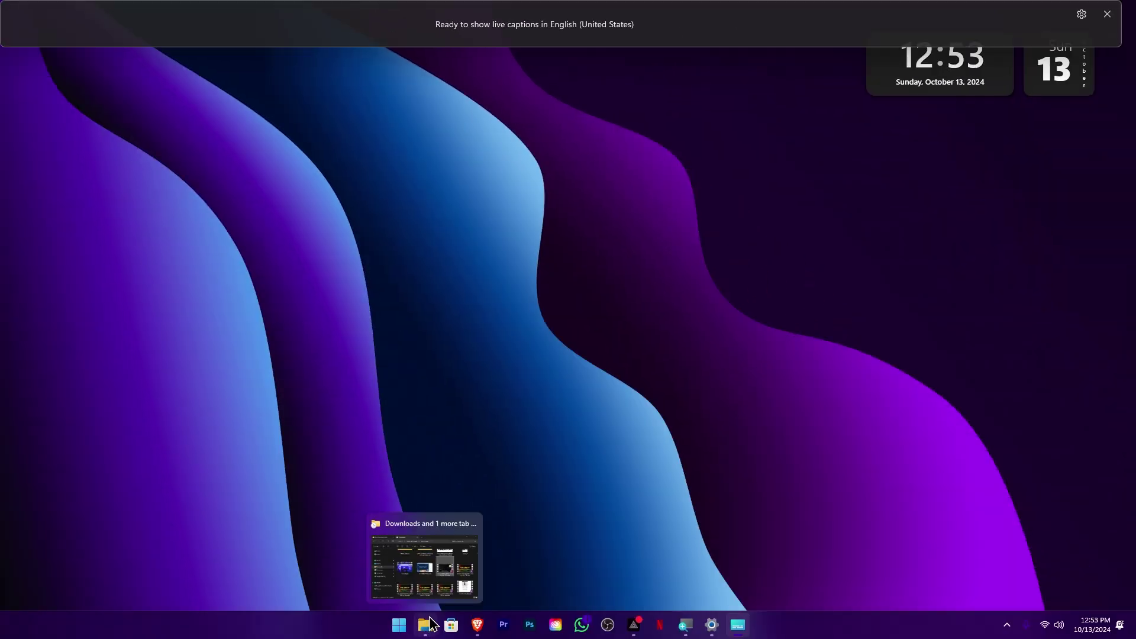
click(426, 625)
key(Return)
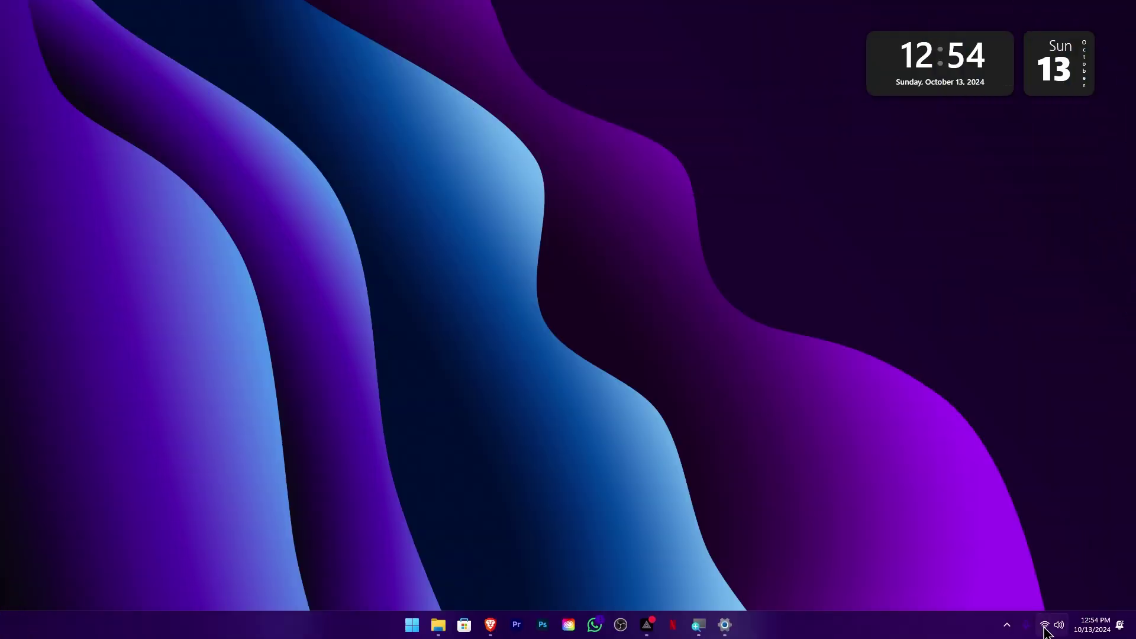
Step: Switch Energy saver on and off several times in the quick settings, leaving it on
click(1045, 629)
scroll(1044, 440, down, 2)
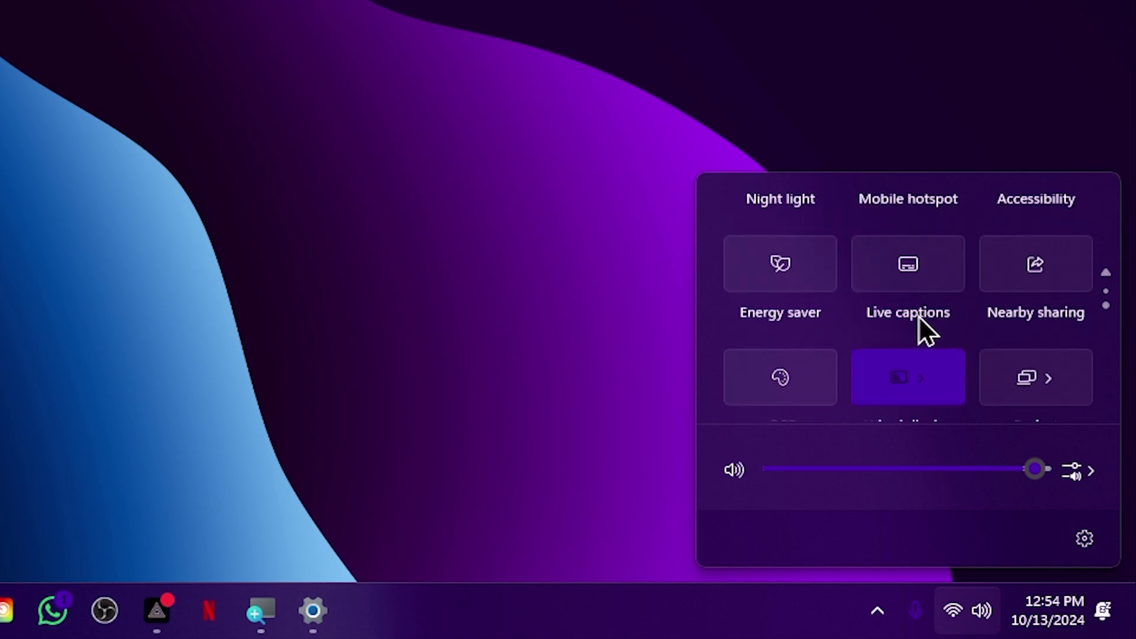
scroll(918, 315, down, 1)
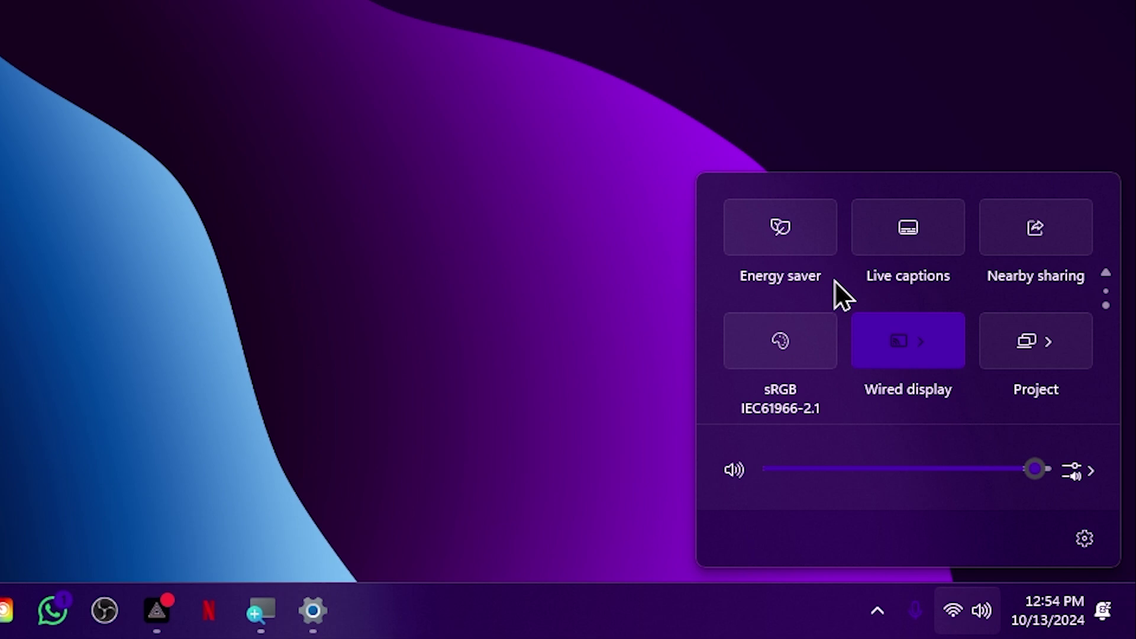
click(813, 239)
click(788, 235)
click(788, 235)
click(788, 235)
click(788, 235)
click(788, 235)
click(788, 236)
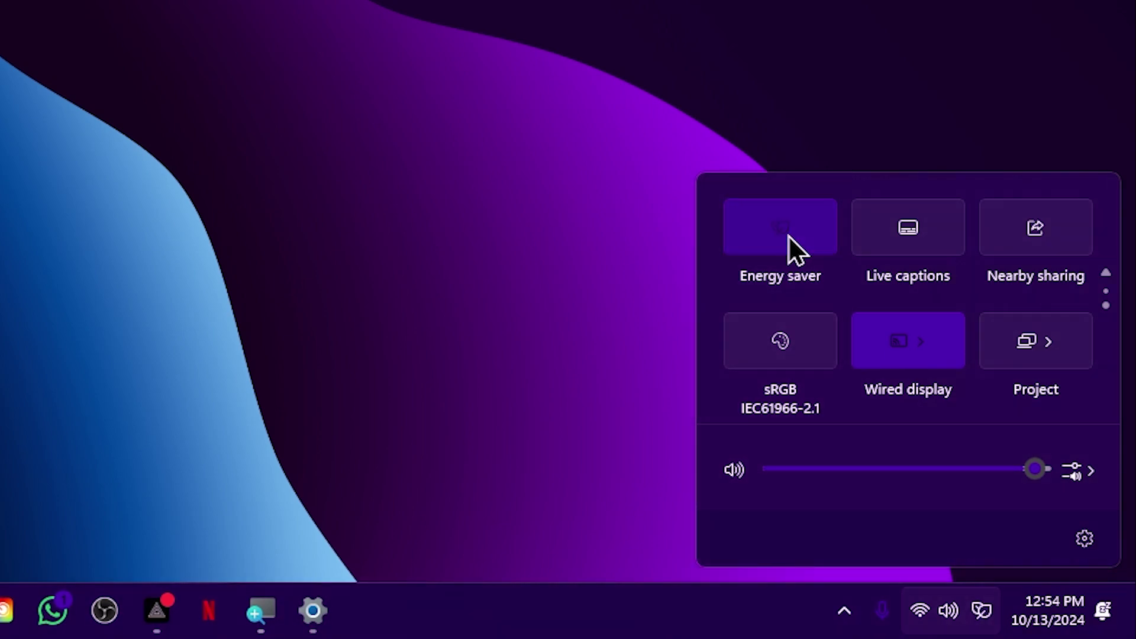
click(788, 236)
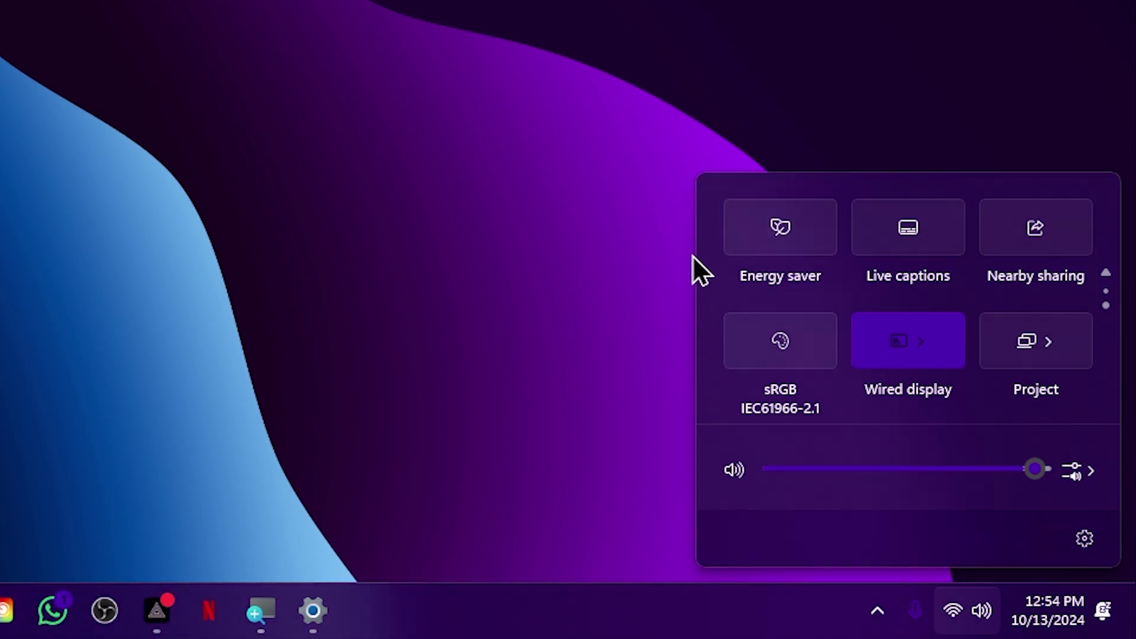
click(813, 226)
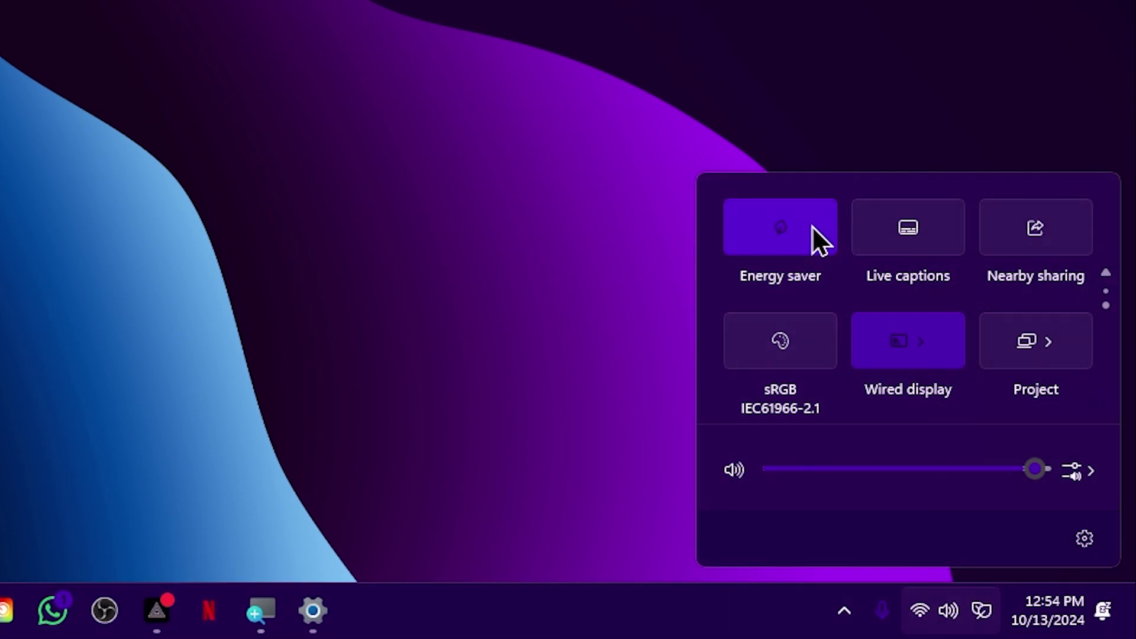
click(804, 239)
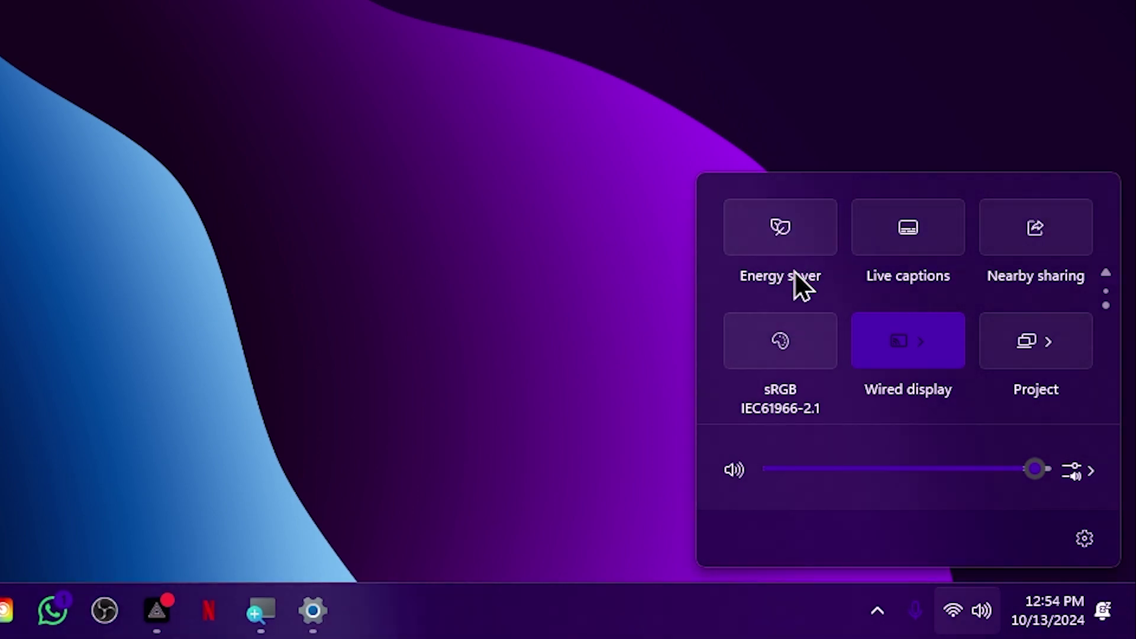
click(817, 234)
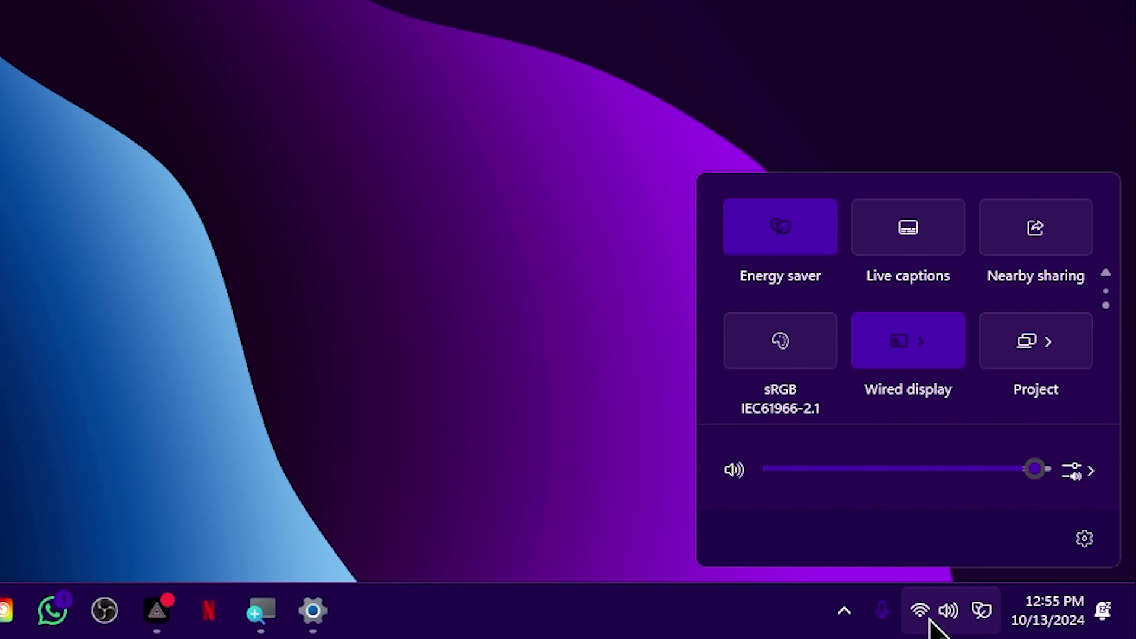
Step: Turn Wi-Fi off and back on in the quick settings and refresh the list of available networks
scroll(858, 290, up, 2)
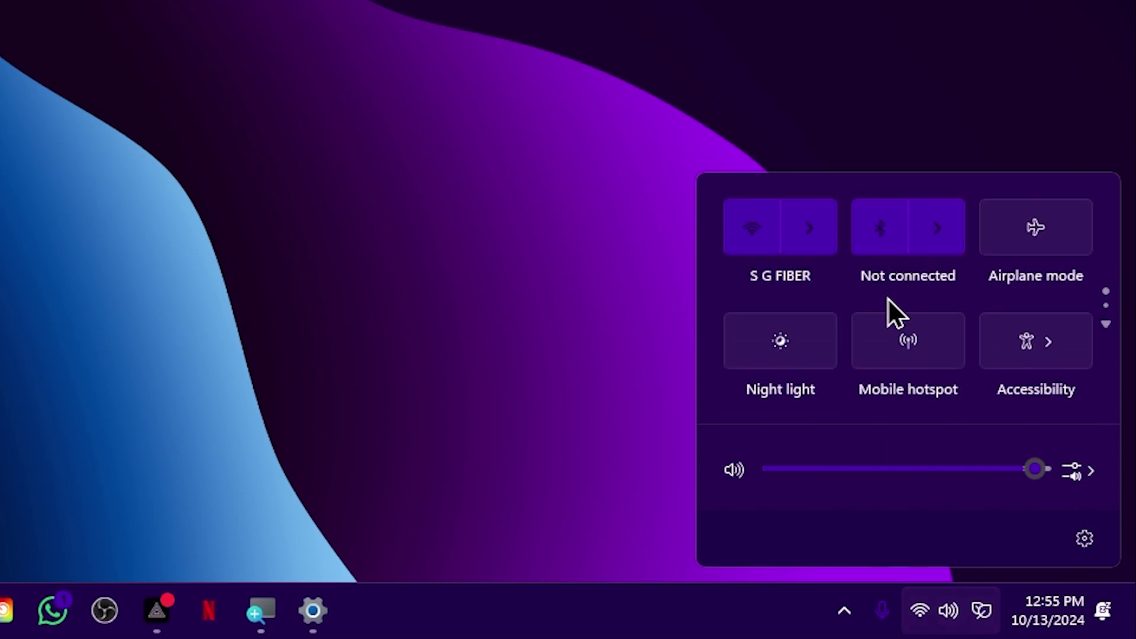
click(762, 233)
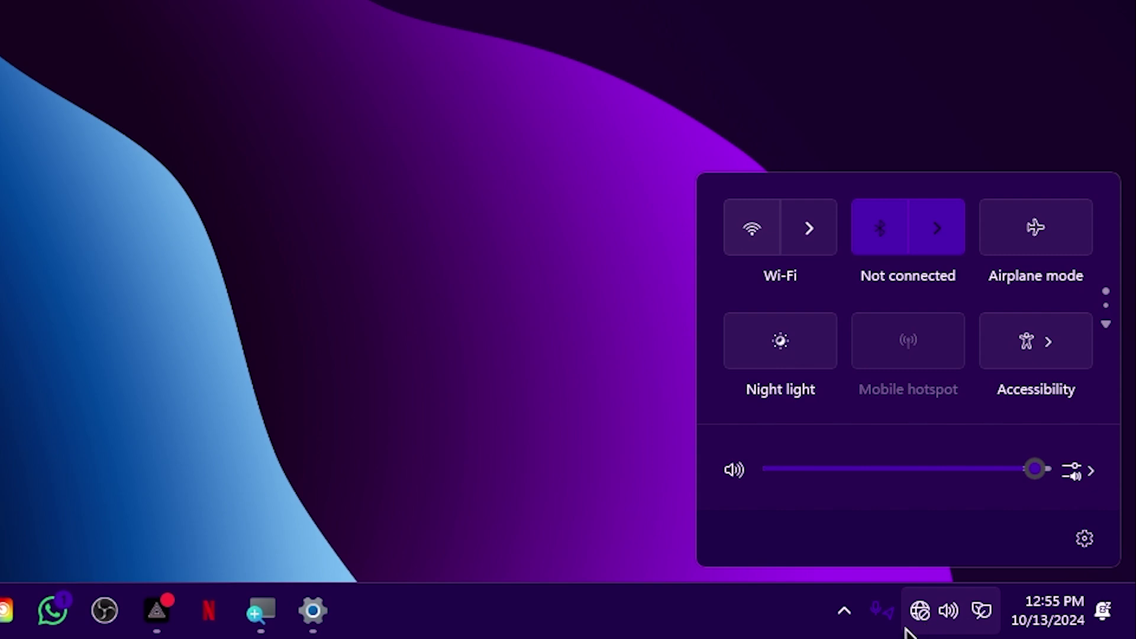
click(750, 245)
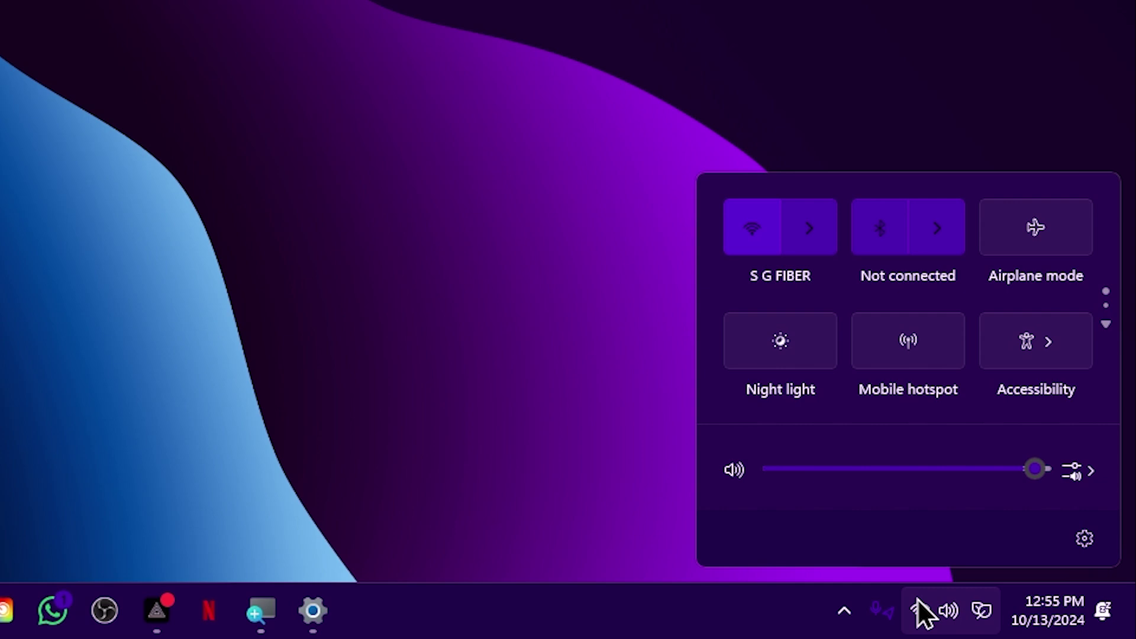
click(815, 243)
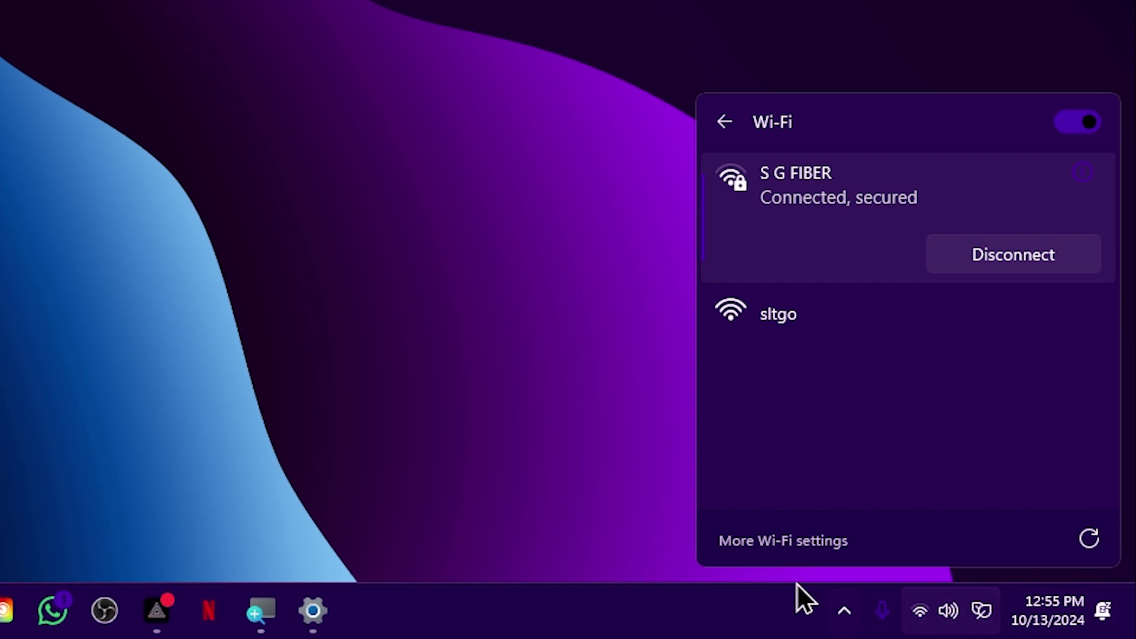
click(1077, 538)
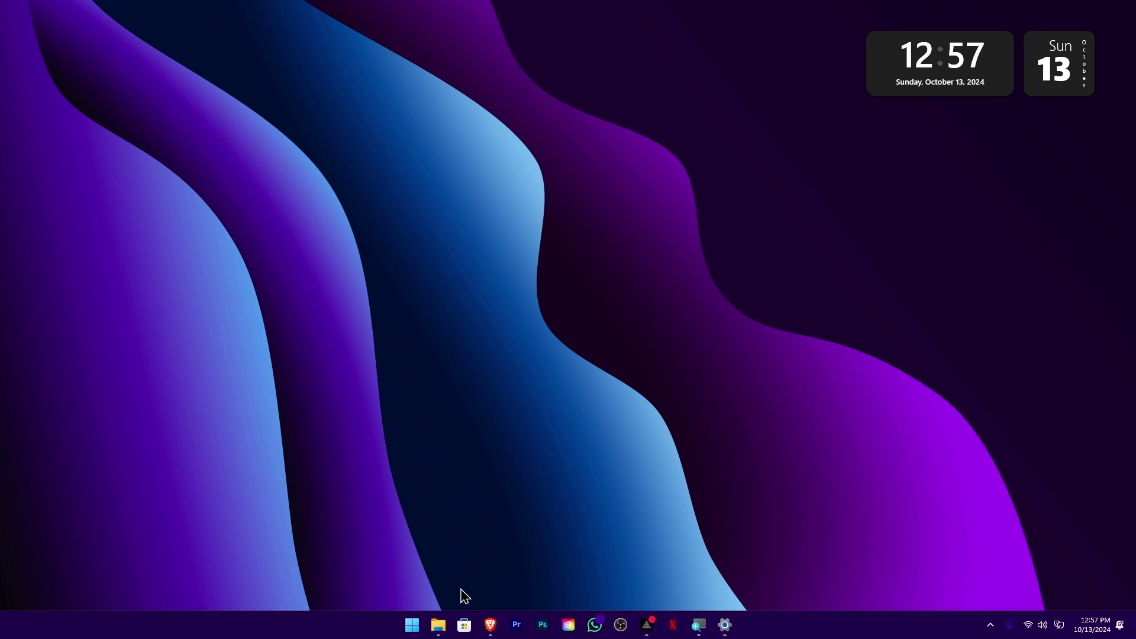
Step: Open the Wallpaers folder in File Explorer and examine the labelled actions in the Wall folder's context menu
click(438, 625)
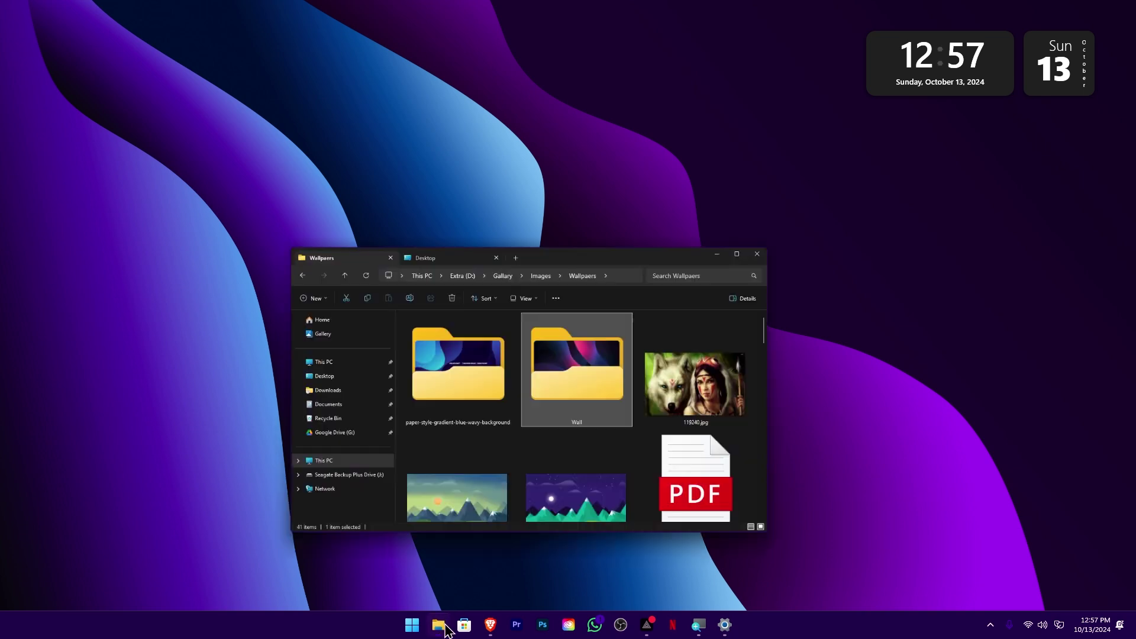
click(500, 313)
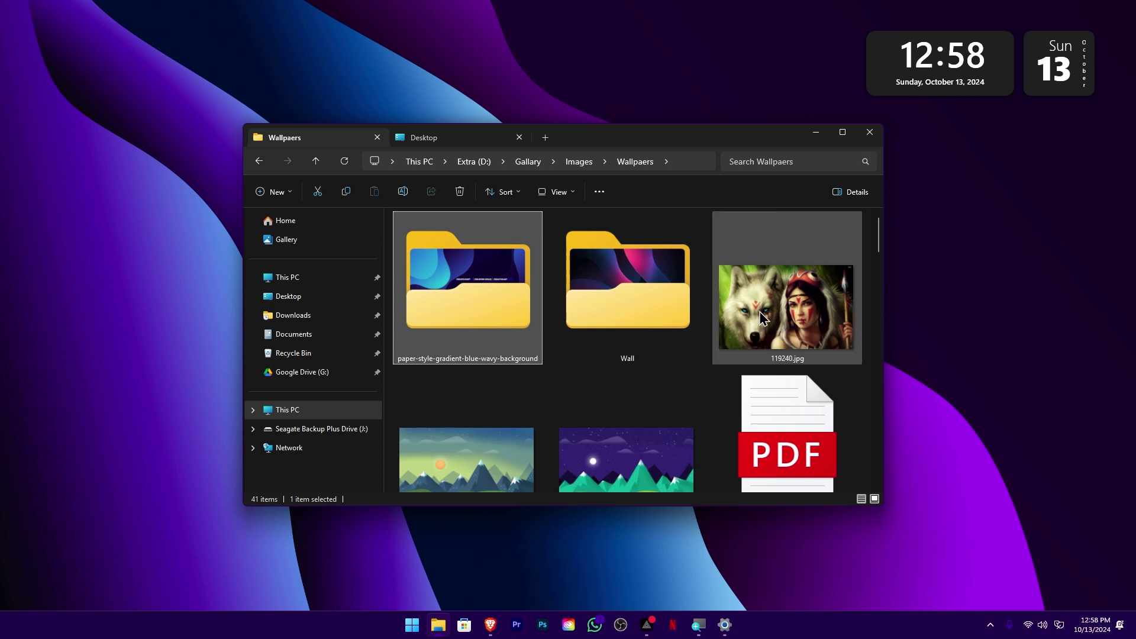
right_click(604, 289)
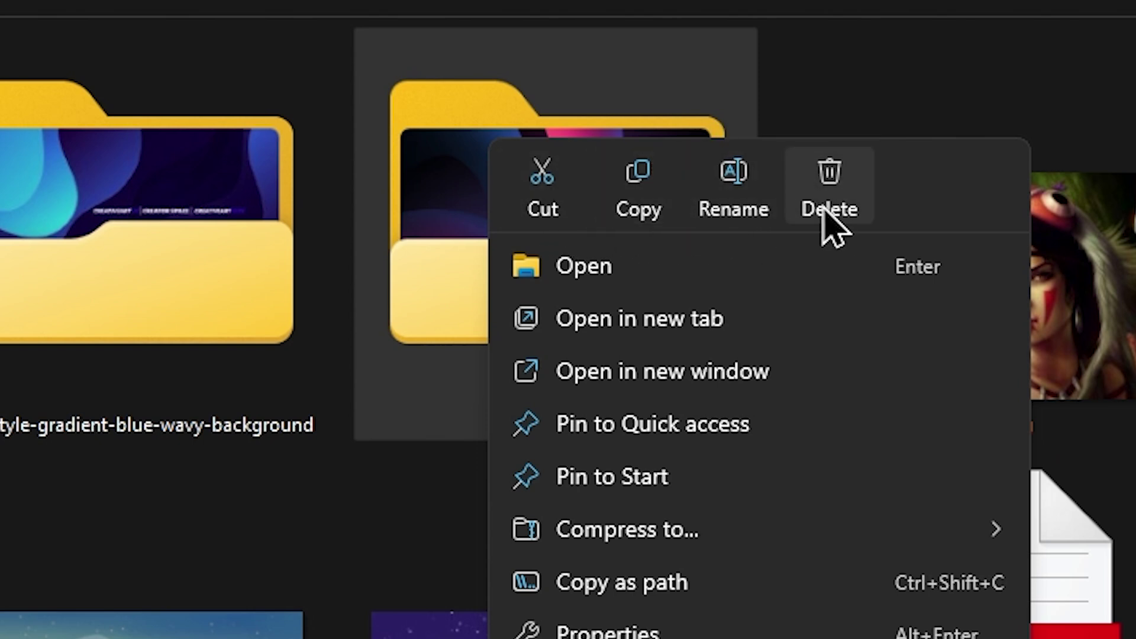
right_click(464, 196)
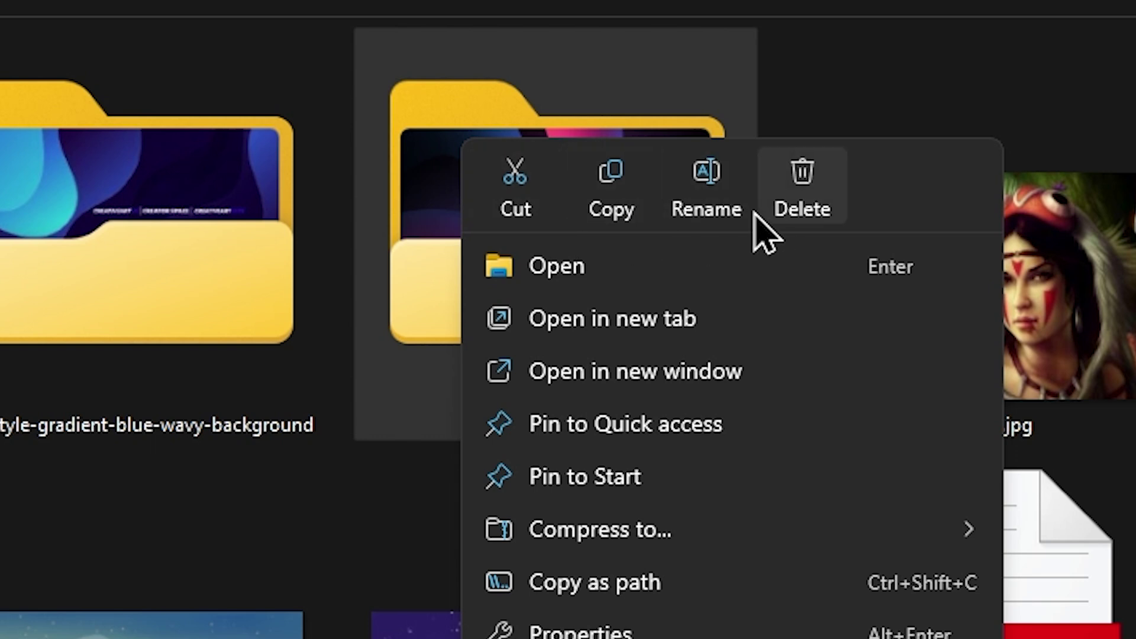
key(Escape)
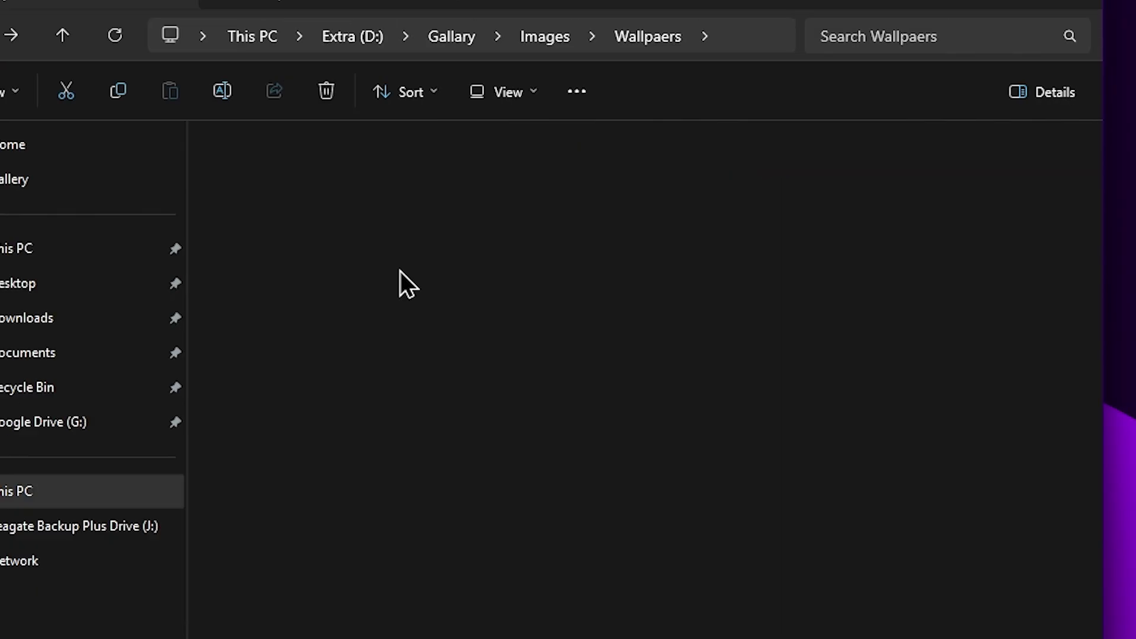
Step: Move 02.jpg from the background folder to its parent Wallpaers folder through the address path and select it there
drag(493, 323, 355, 237)
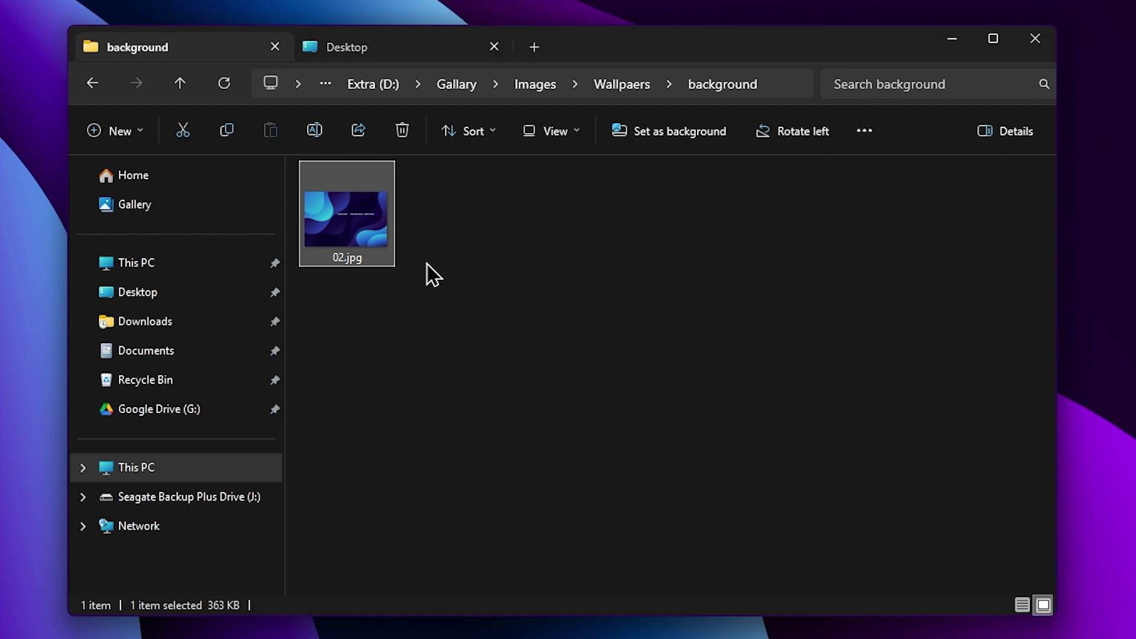
click(481, 274)
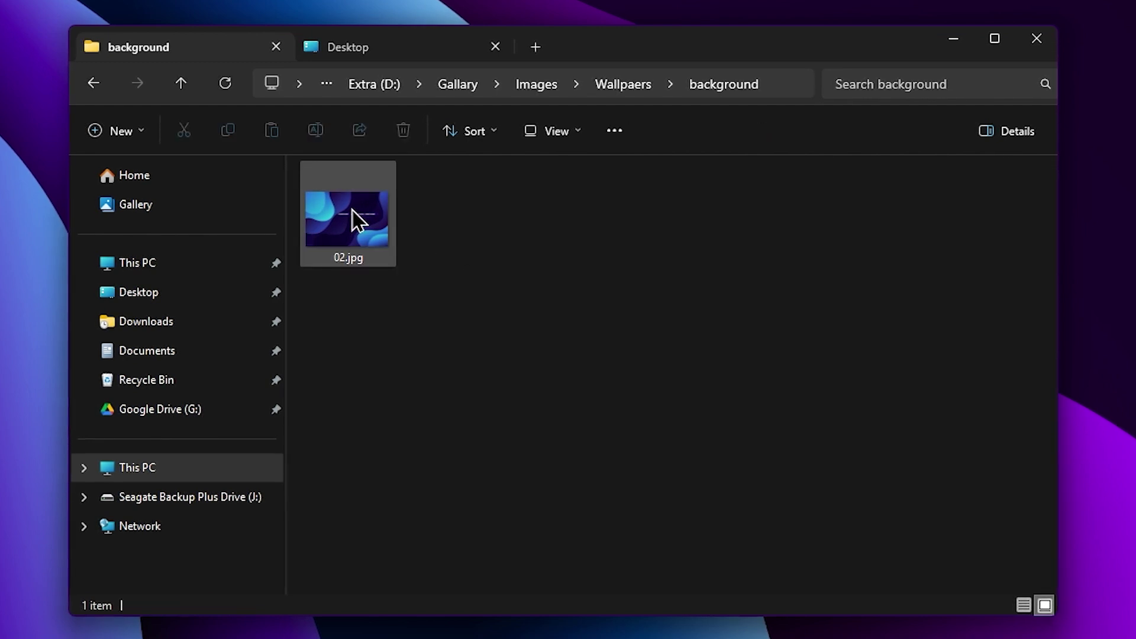
drag(354, 220, 581, 256)
drag(762, 223, 475, 112)
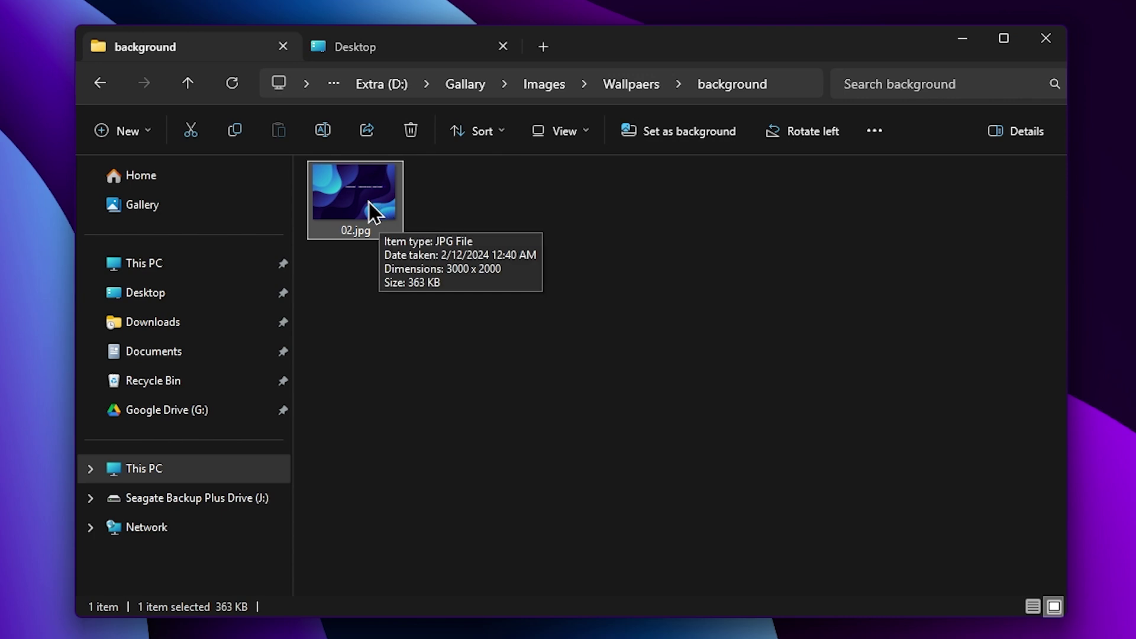
drag(368, 203, 651, 83)
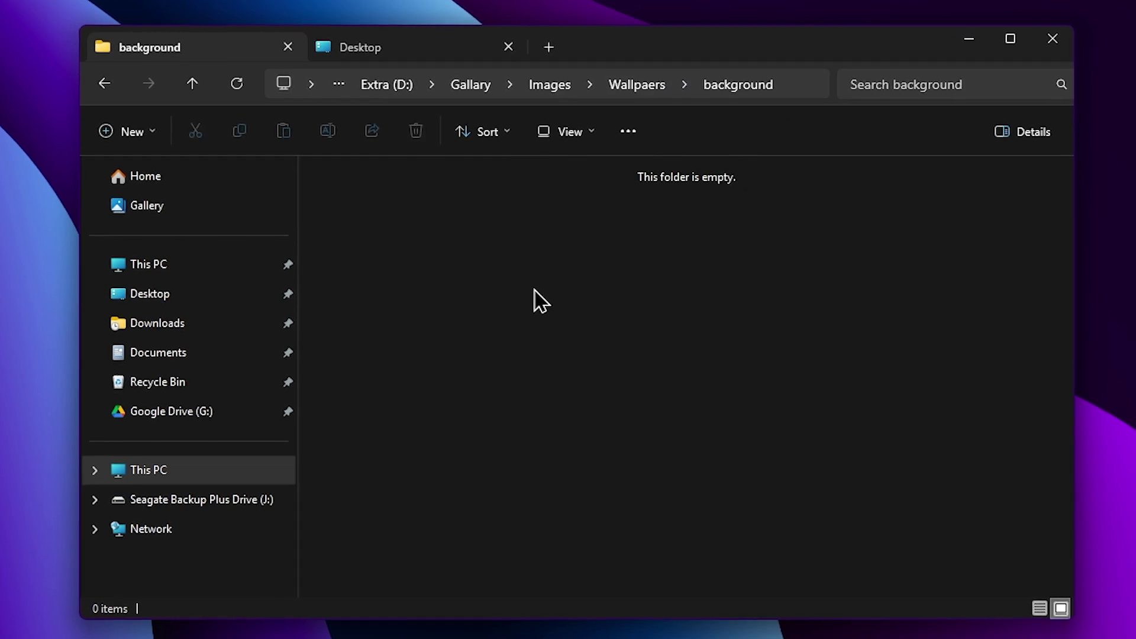
click(650, 93)
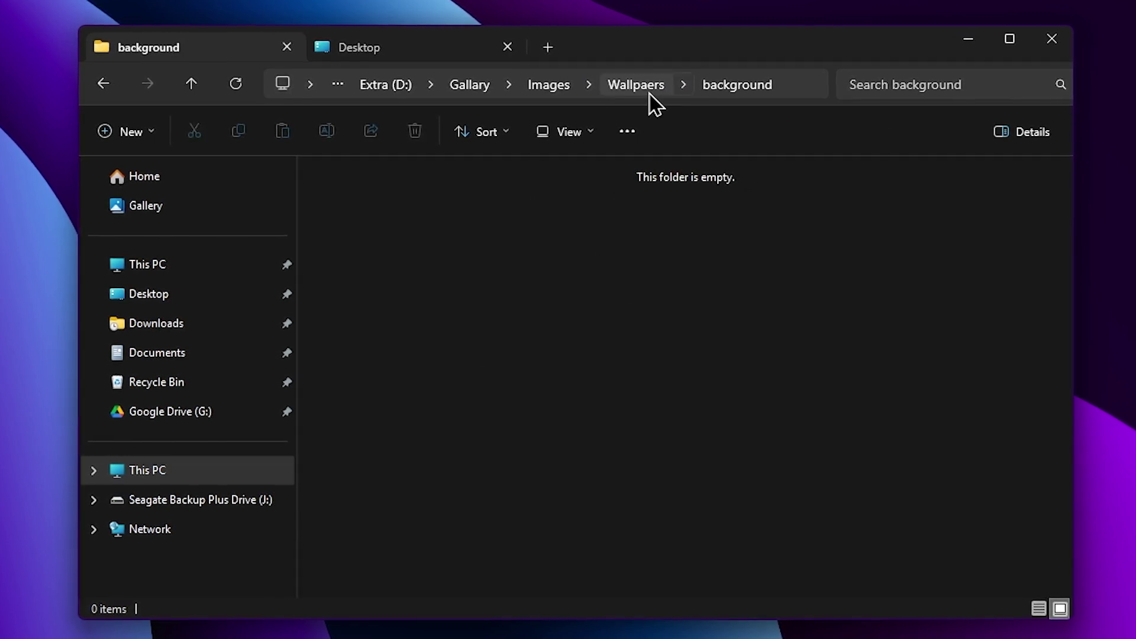
click(837, 281)
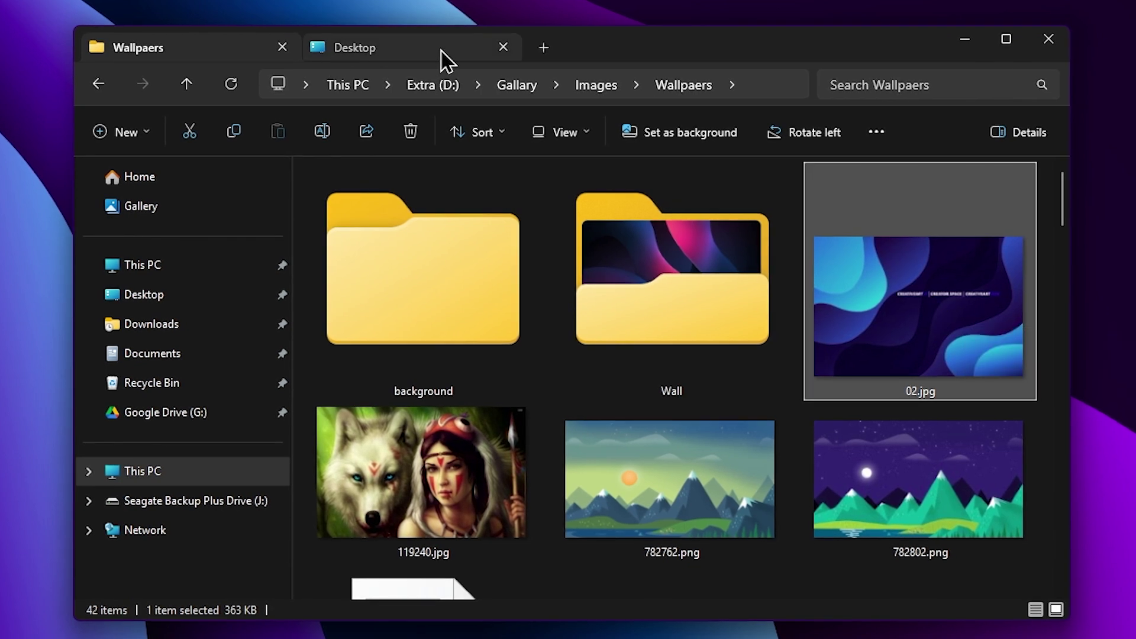
Step: Copy 02.jpg from the Wallpaers folder to the Desktop folder open in the other File Explorer tab and select it there
click(396, 51)
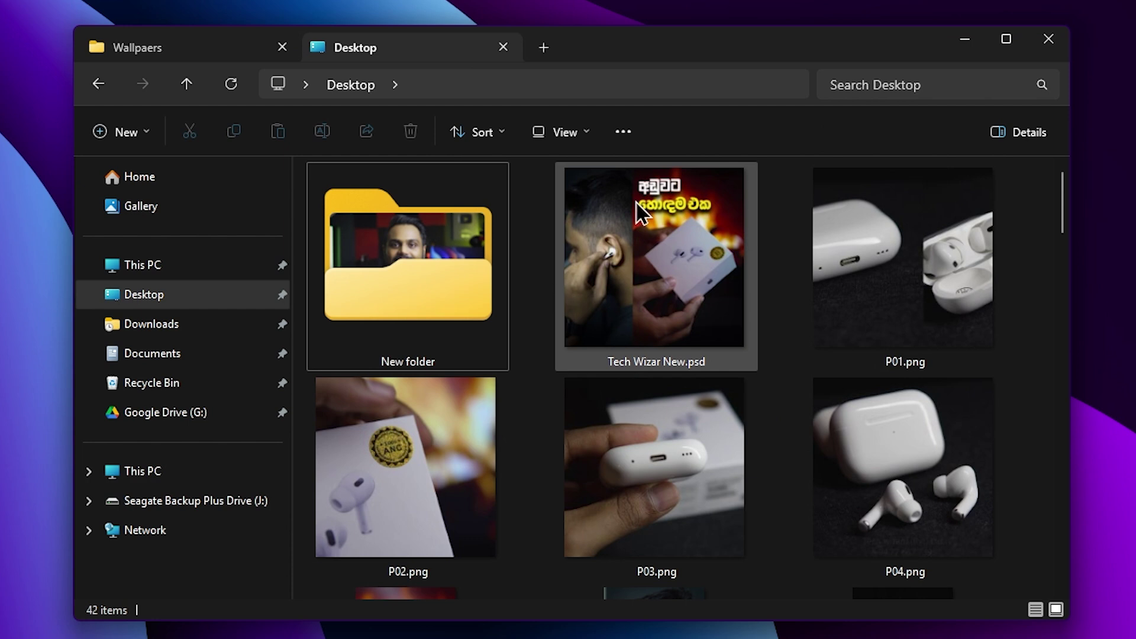
click(215, 48)
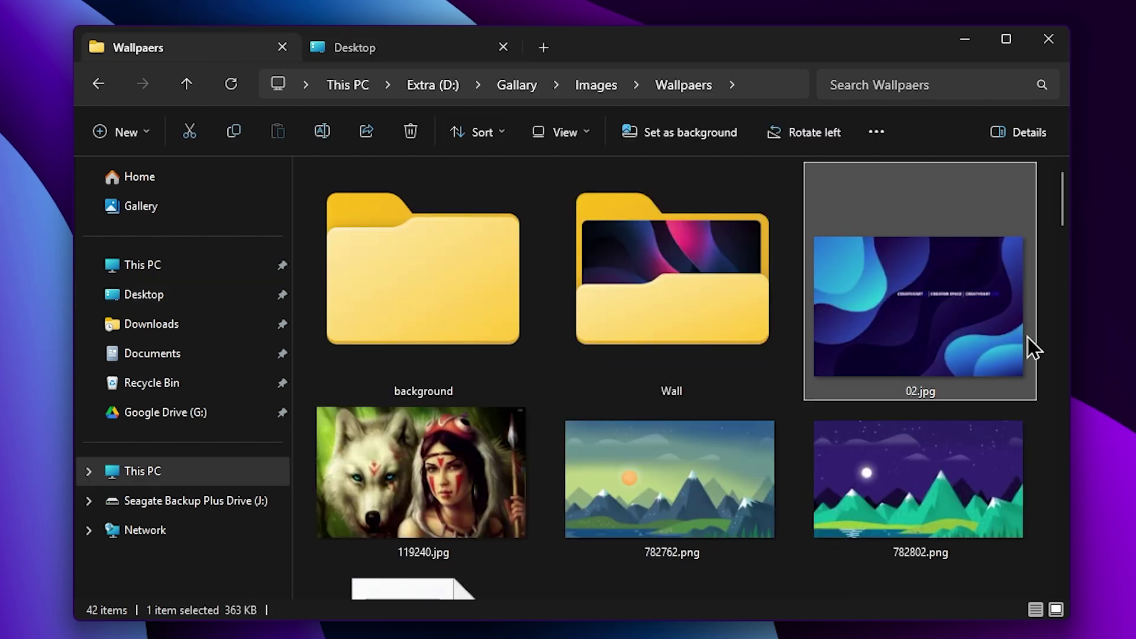
drag(933, 334, 635, 263)
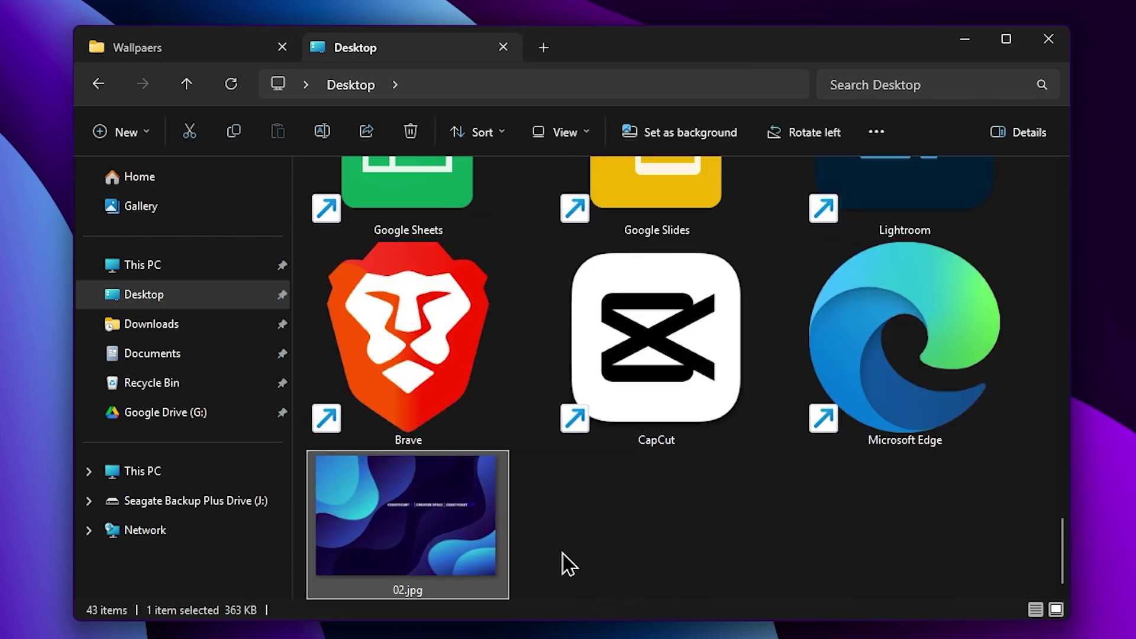
drag(766, 558, 377, 562)
Step: Open the additional compression options for Tech Wizar New.psd and view the available archive formats
scroll(550, 451, up, 20)
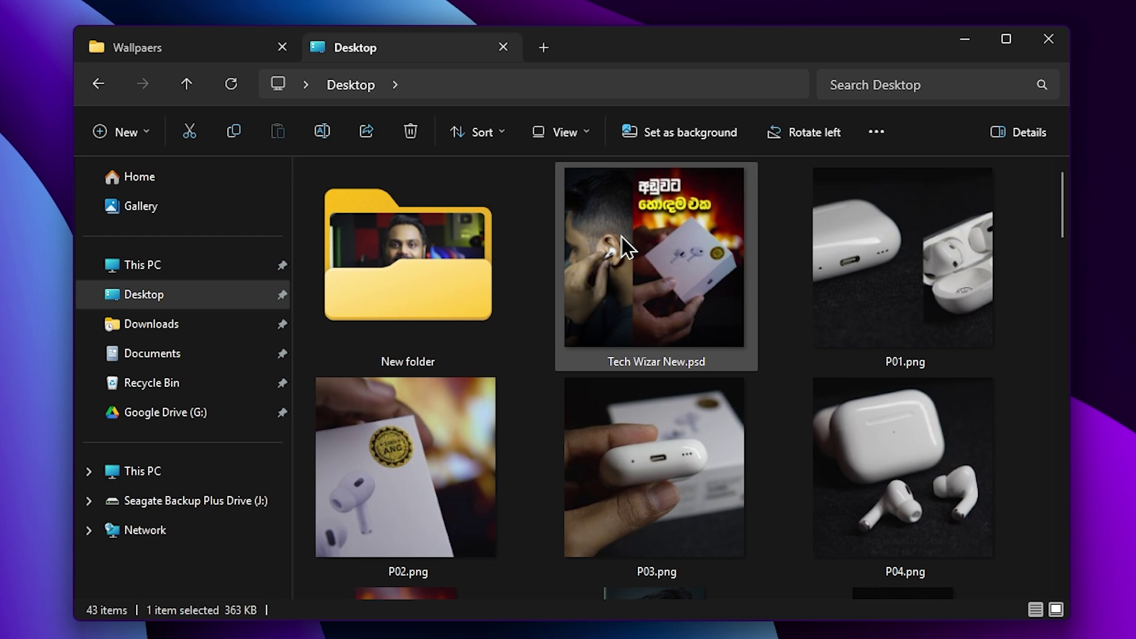
mouse_move(627, 248)
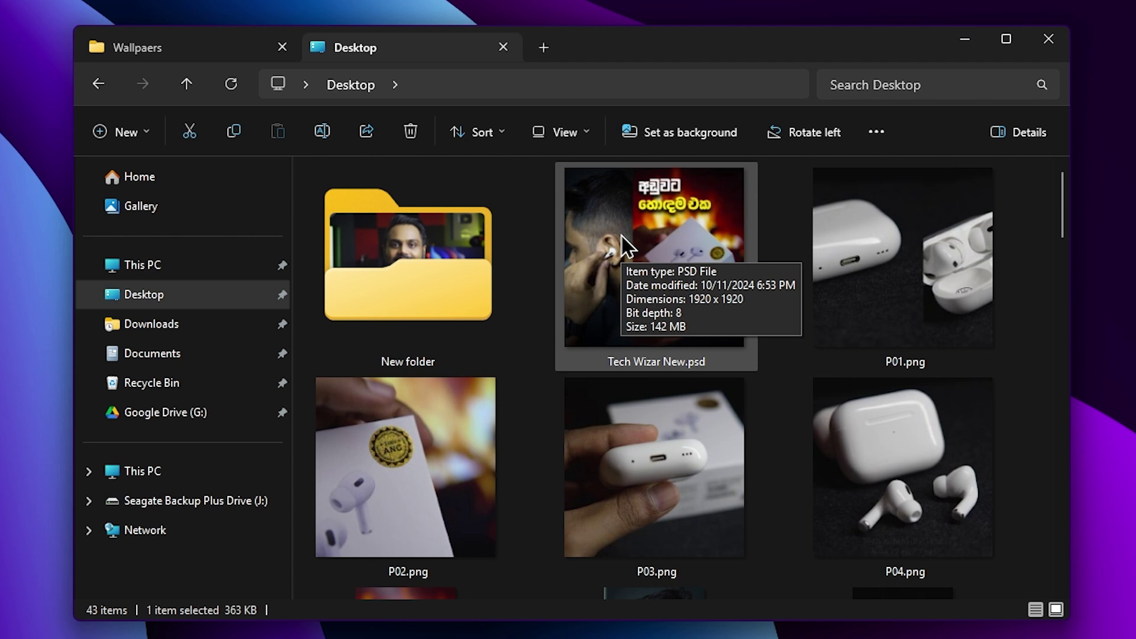
click(749, 368)
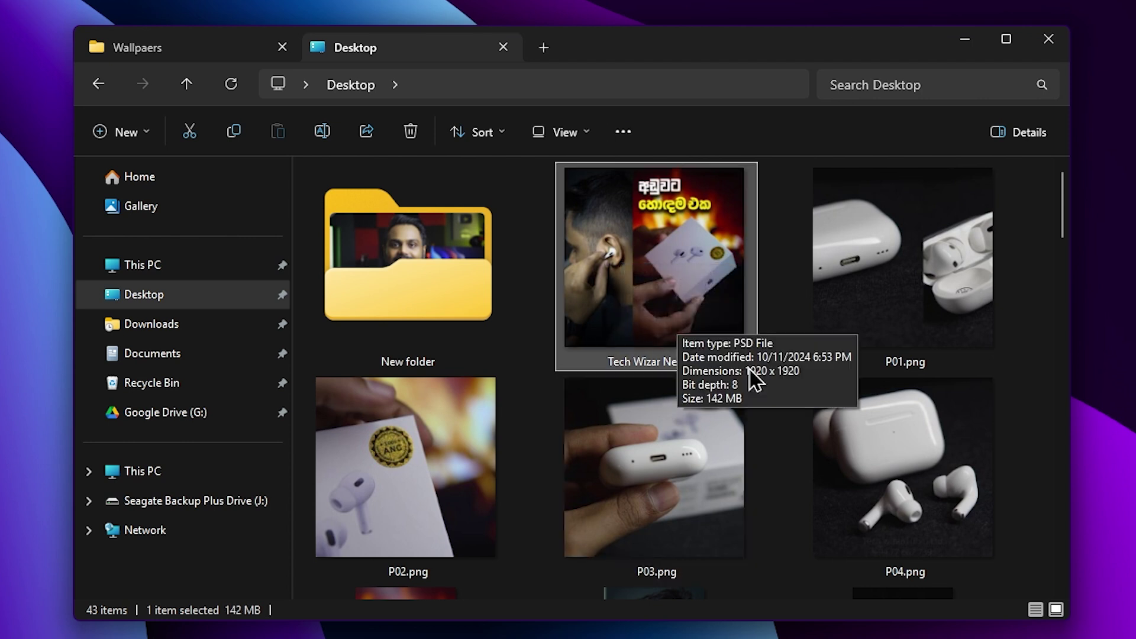
right_click(640, 260)
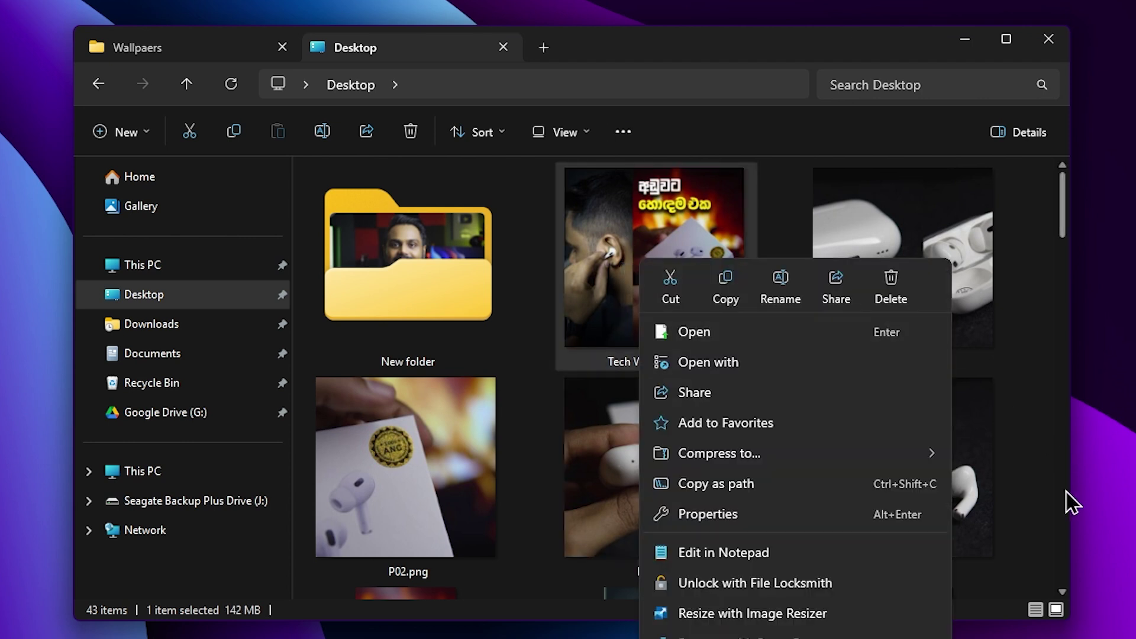
mouse_move(774, 445)
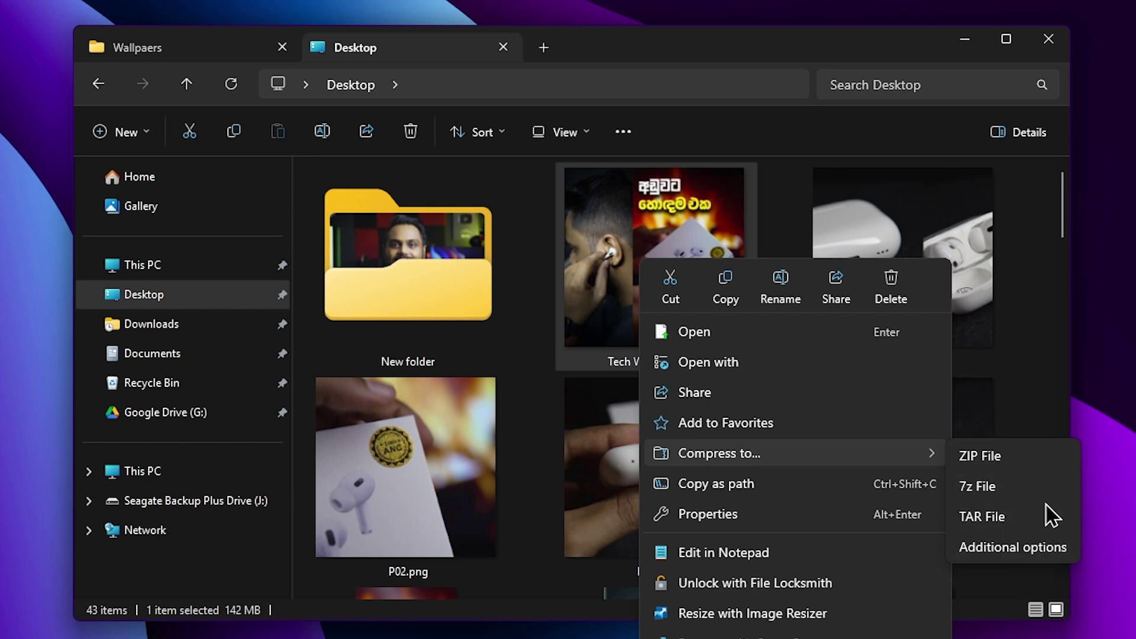
click(1041, 547)
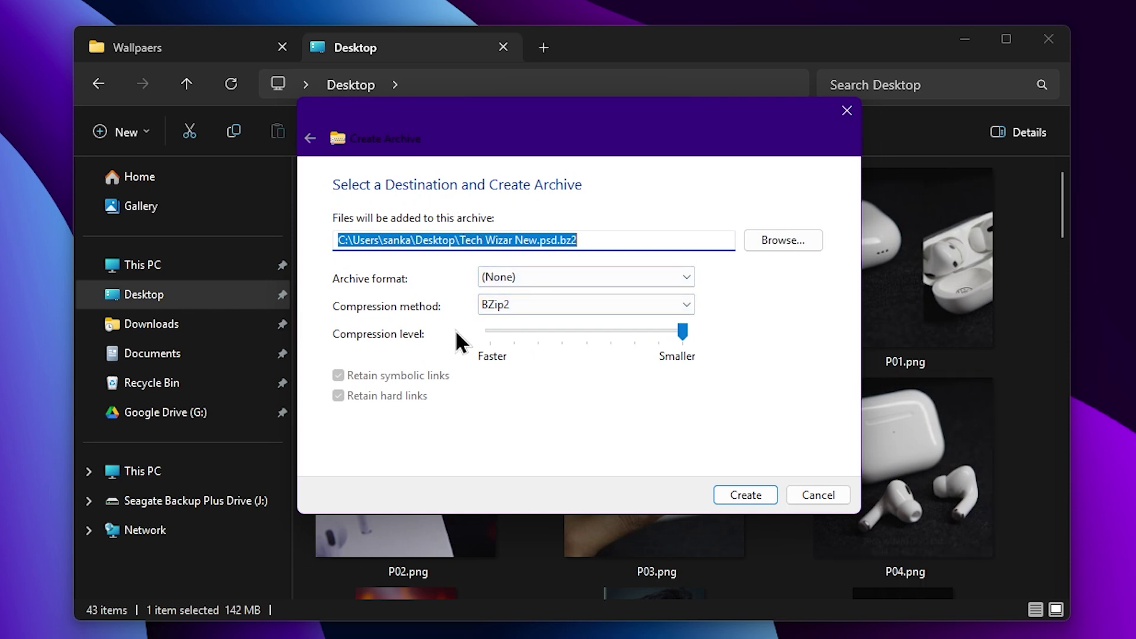
click(536, 278)
click(536, 277)
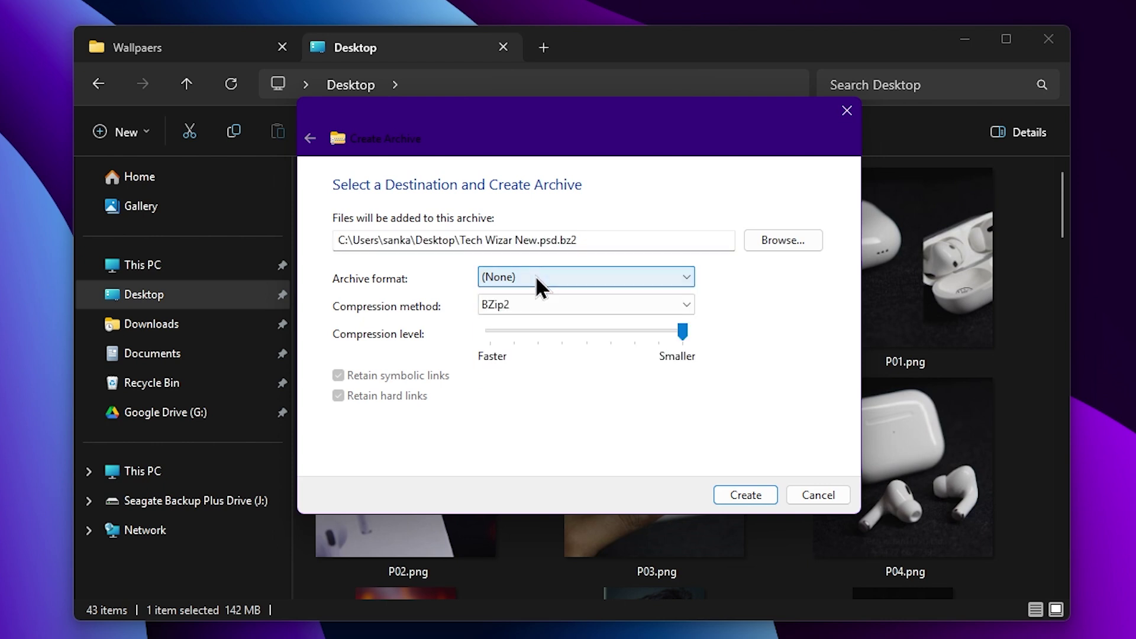
Step: View the compression method choices for the Tech Wizar New.psd archive and close the archive dialog without creating it
click(521, 303)
click(522, 303)
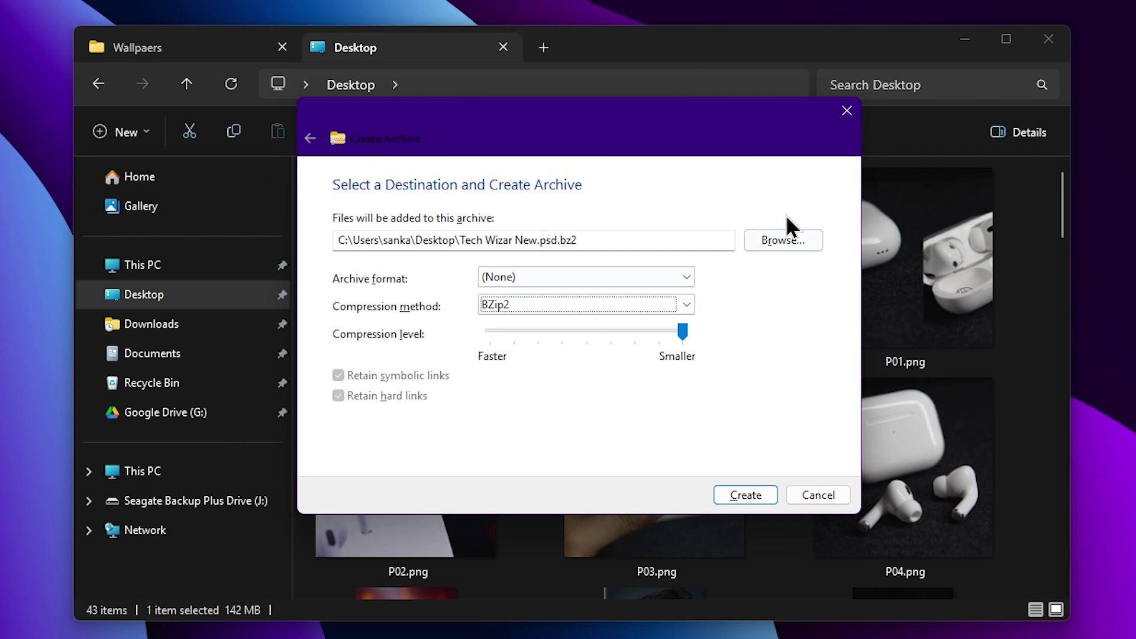
click(855, 117)
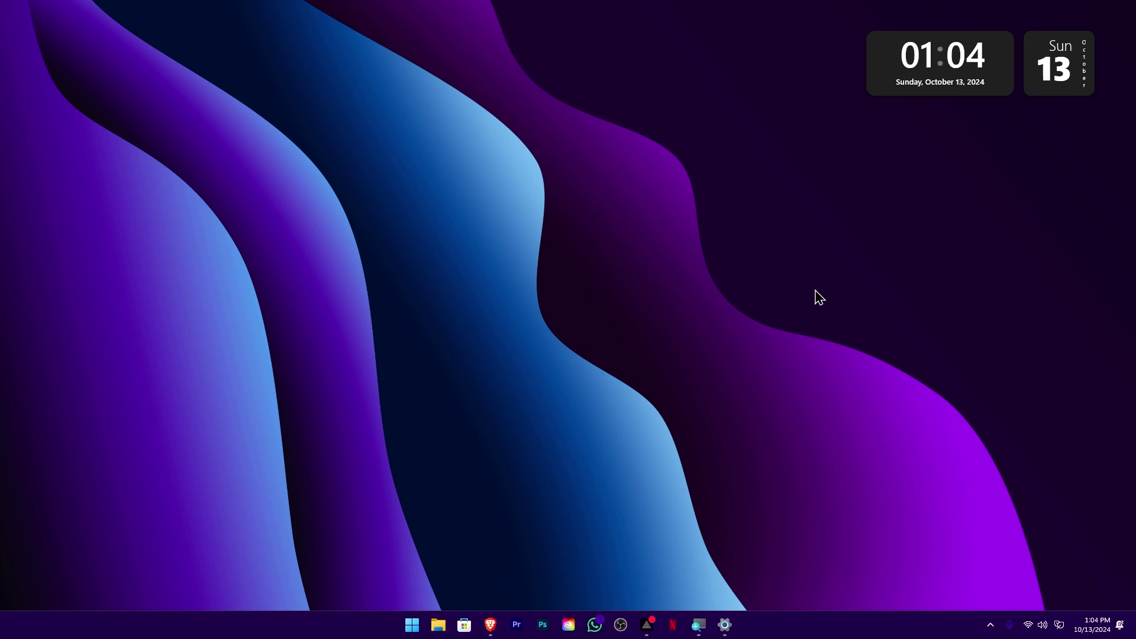
Step: Reveal the connected Wi-Fi network's password and QR code in its properties, and open the Mobile hotspot settings
key(super+i)
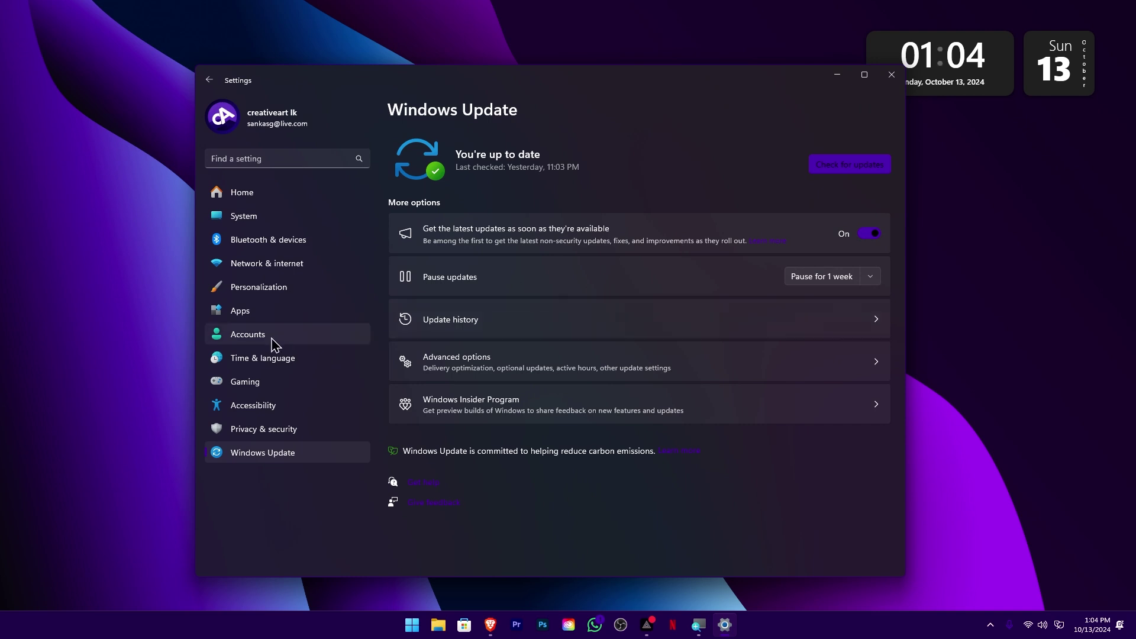
click(320, 275)
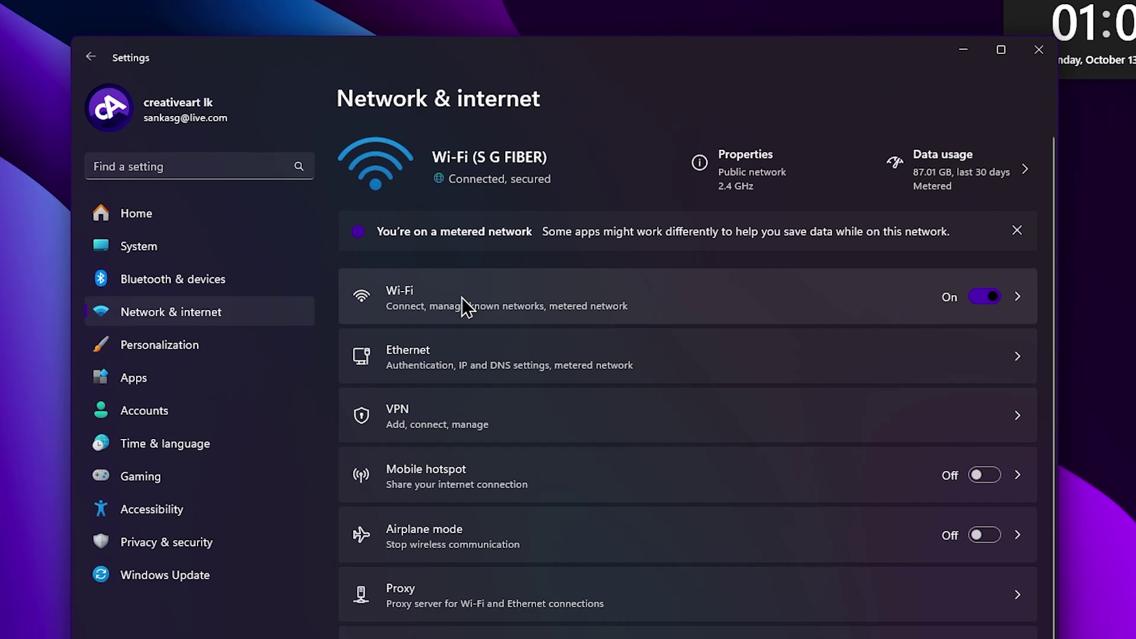
click(463, 306)
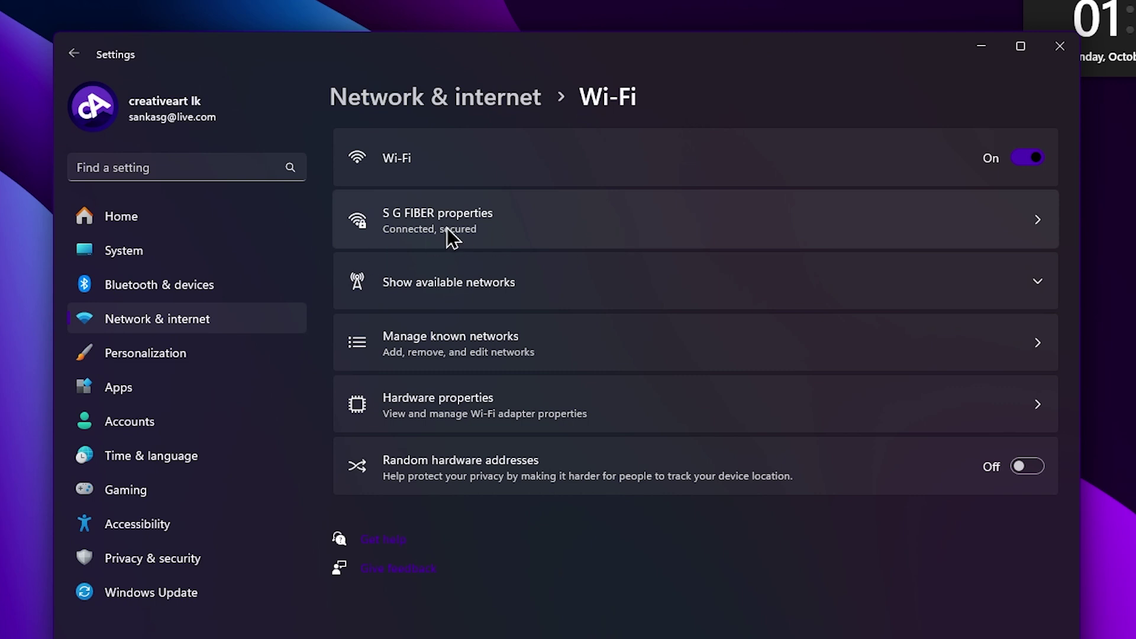
click(509, 230)
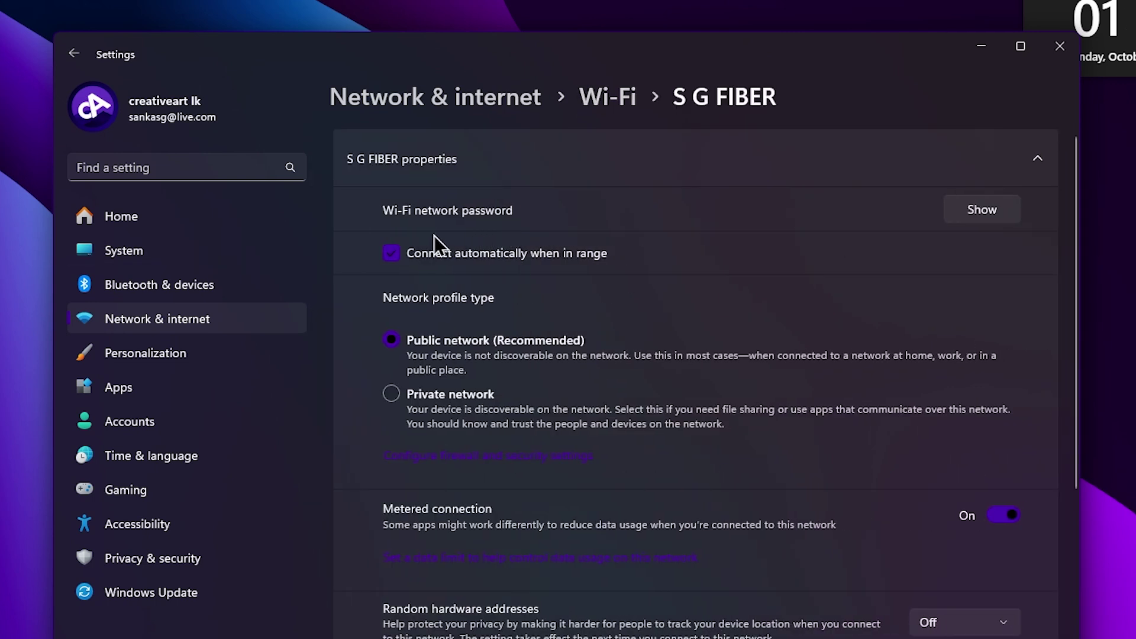
click(1000, 210)
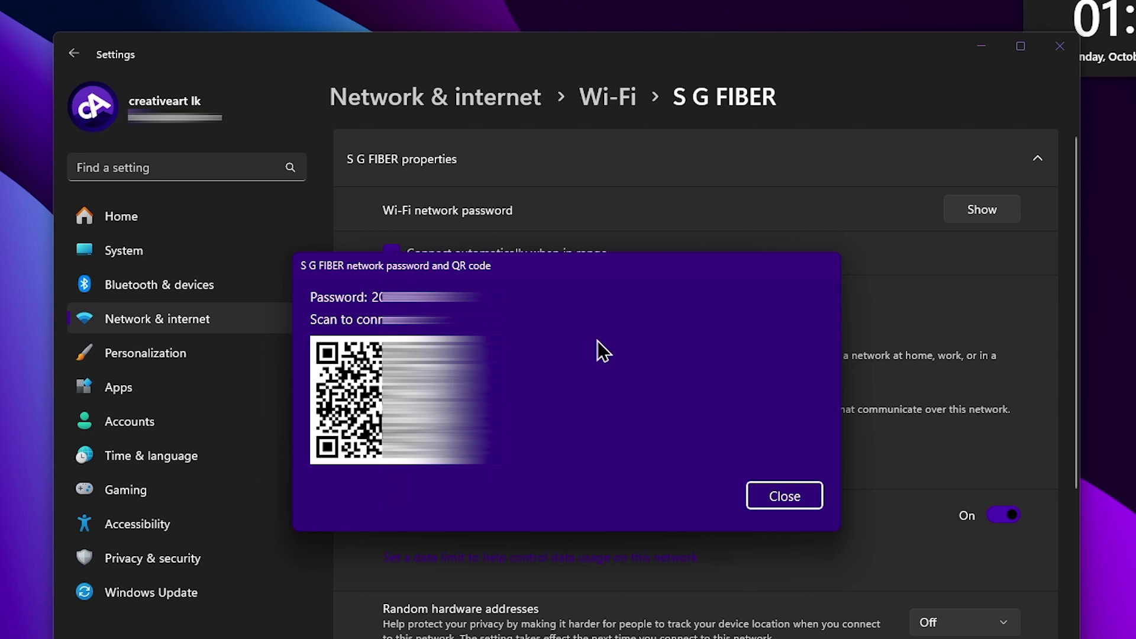
click(808, 504)
click(234, 322)
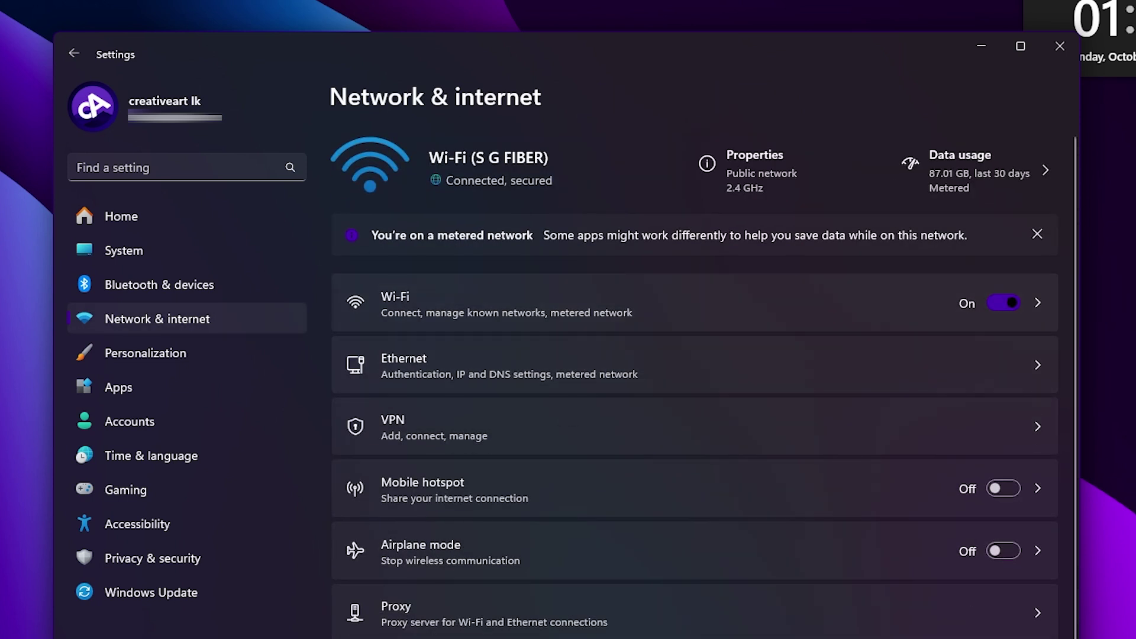
click(442, 498)
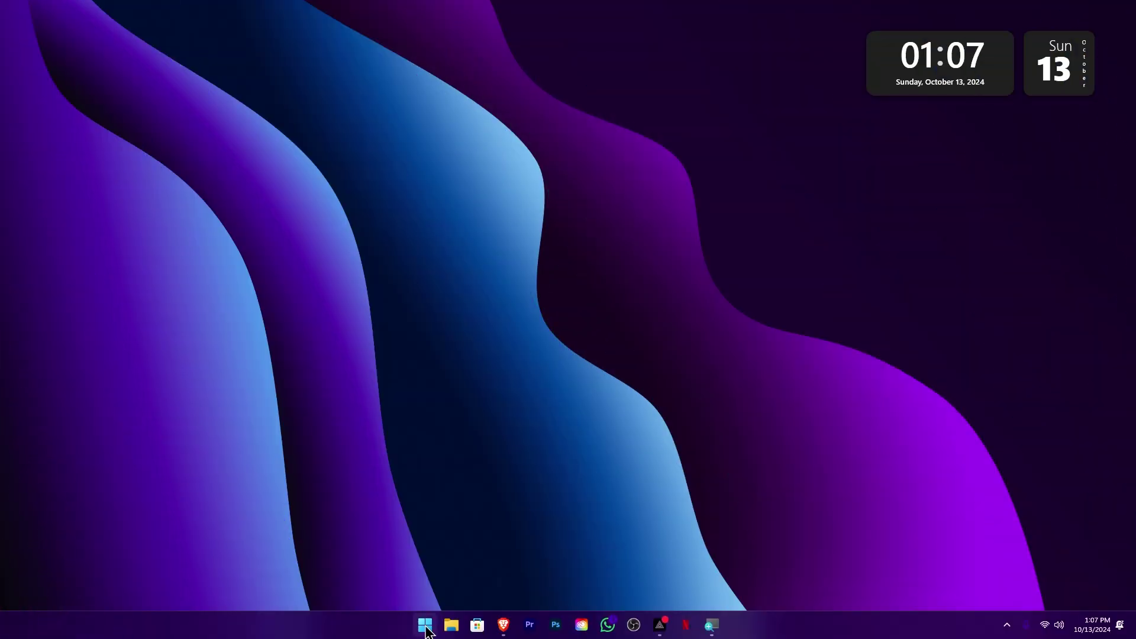
Step: Open the account details in the Start menu and view the sign-out option without signing out
click(426, 627)
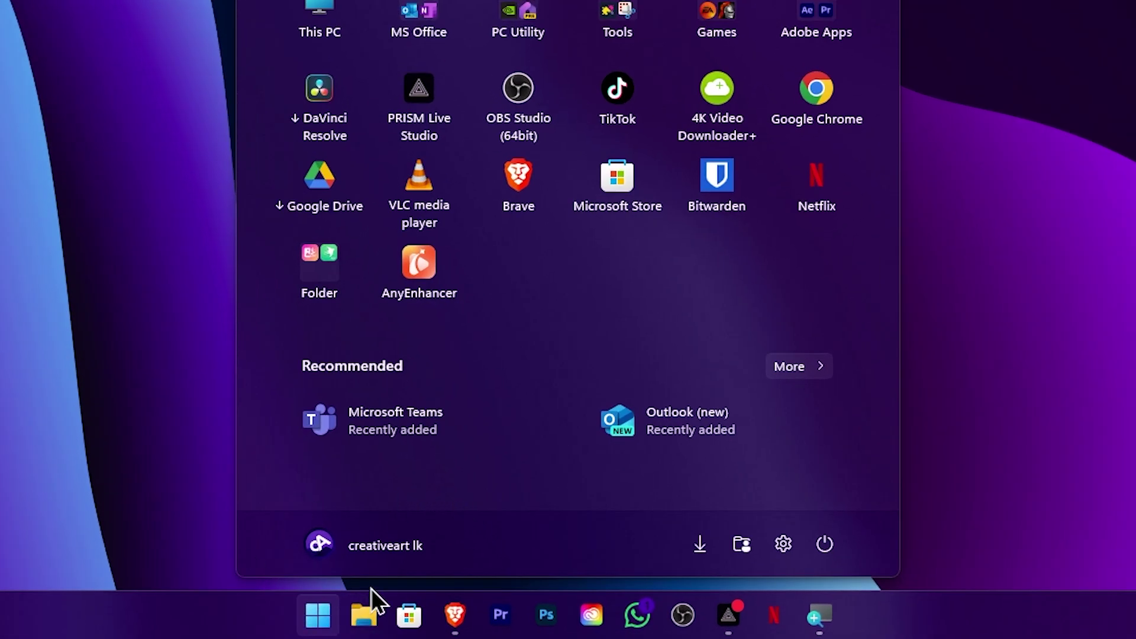
click(389, 545)
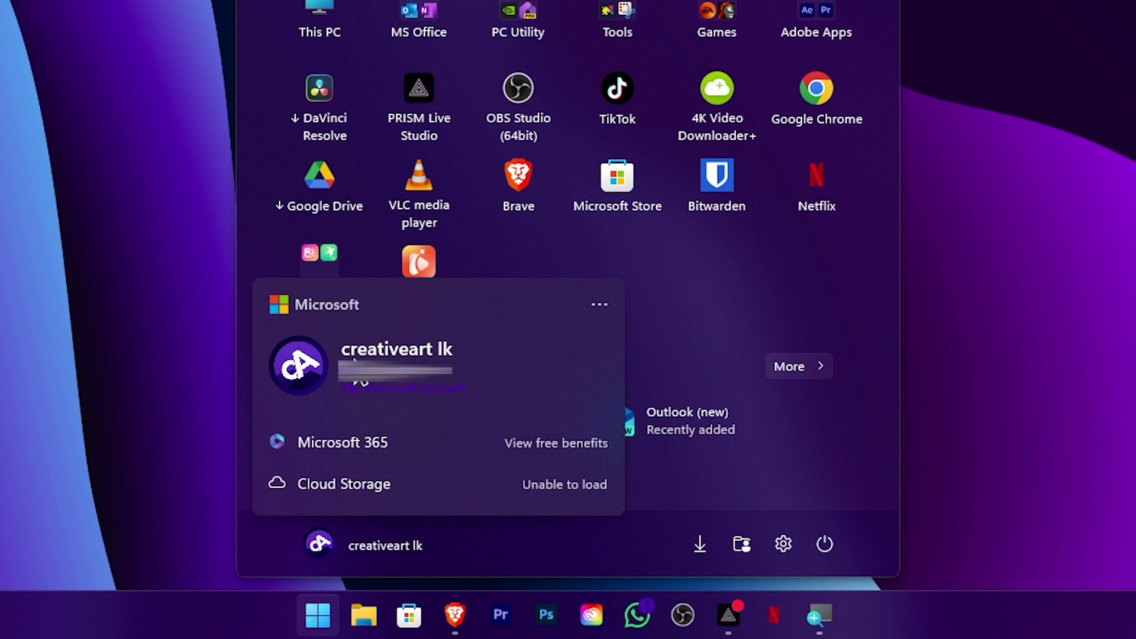
click(603, 302)
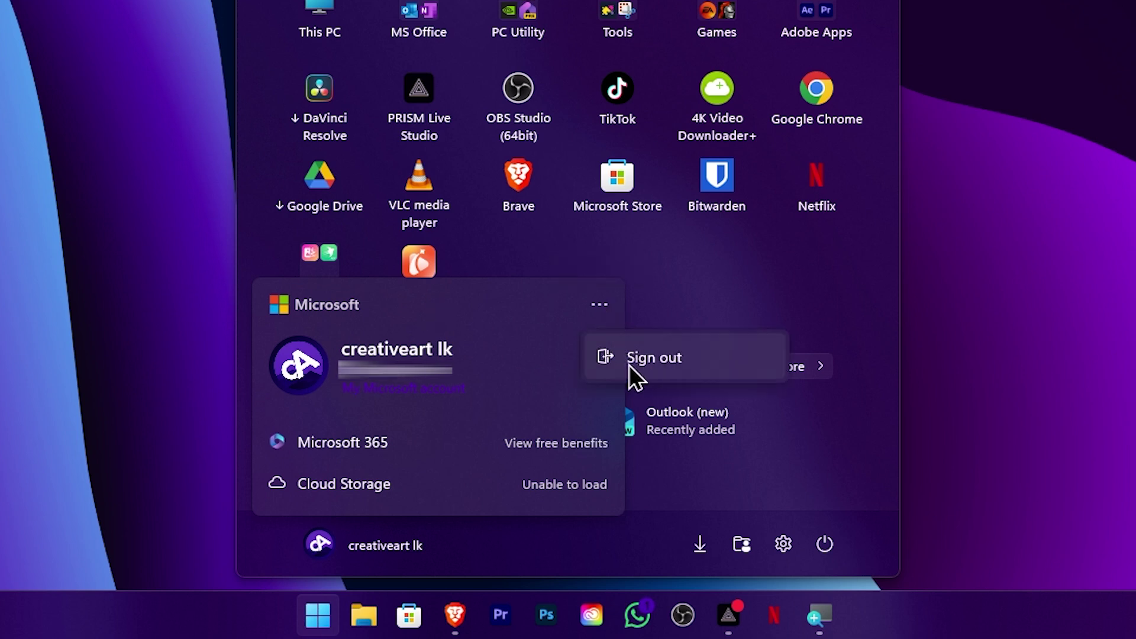
click(529, 332)
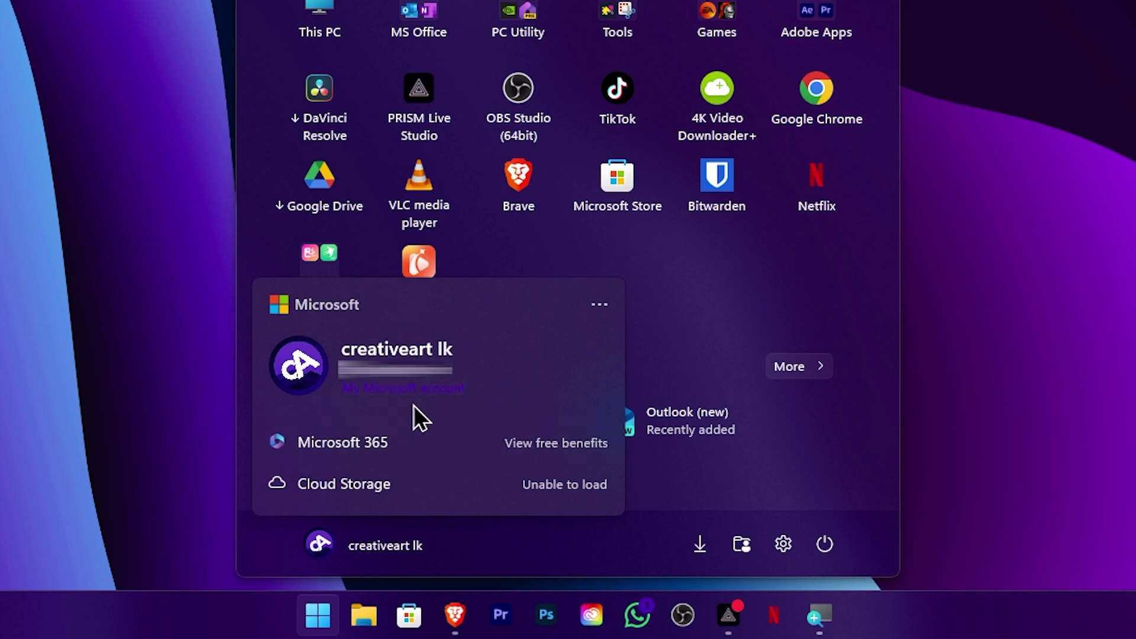
key(Escape)
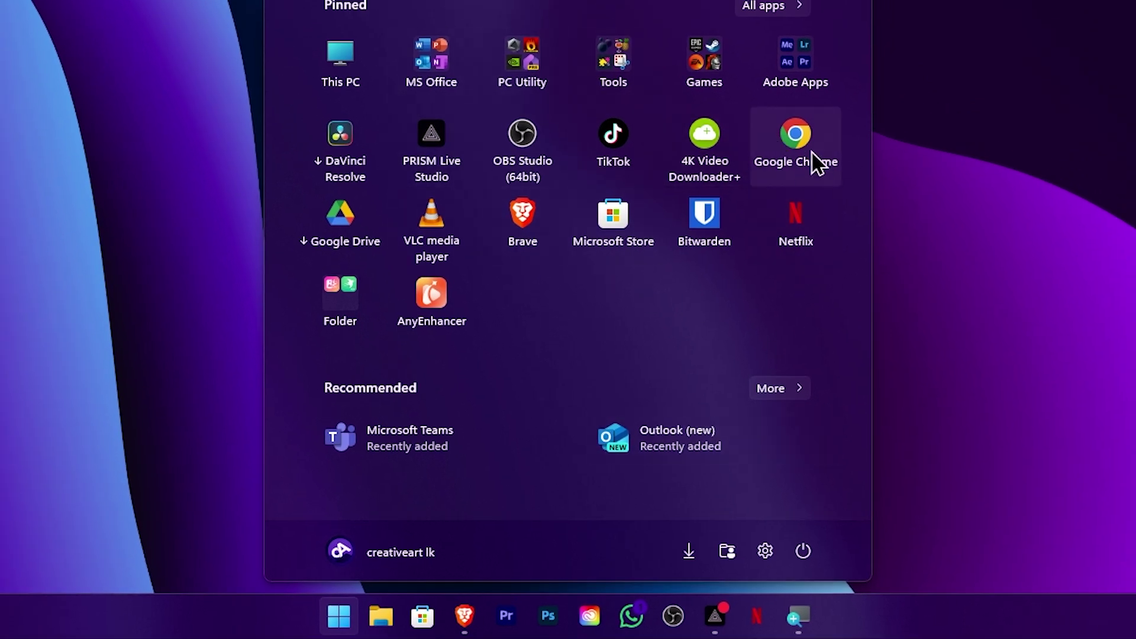
Step: Pin Google Chrome from the Start menu's pinned apps to the taskbar and unpin it again
drag(804, 139, 875, 626)
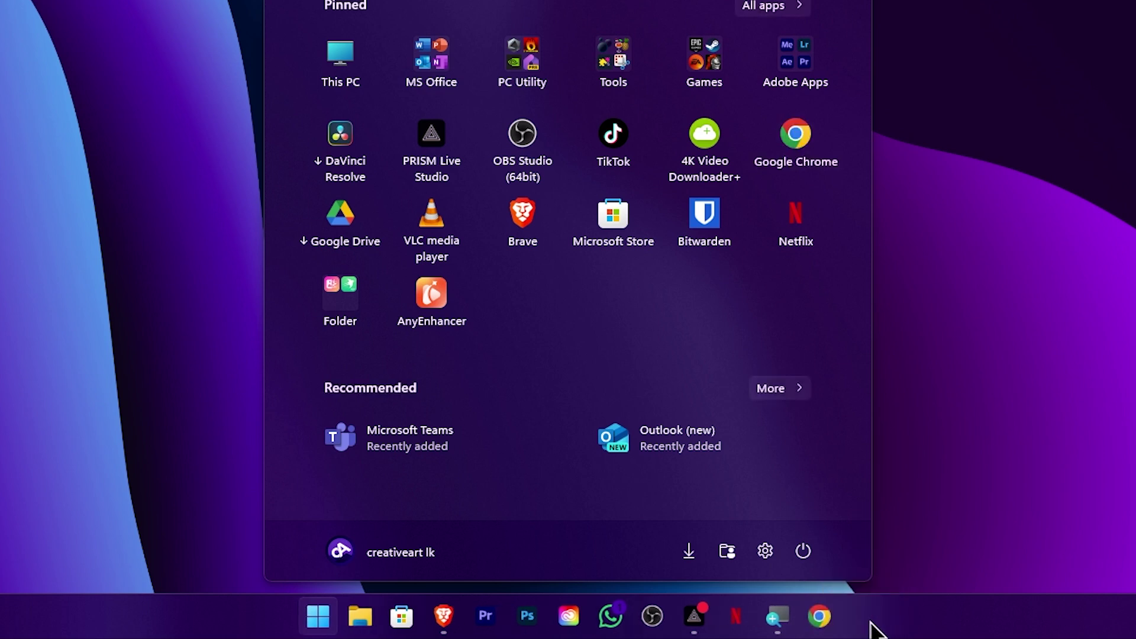
right_click(820, 626)
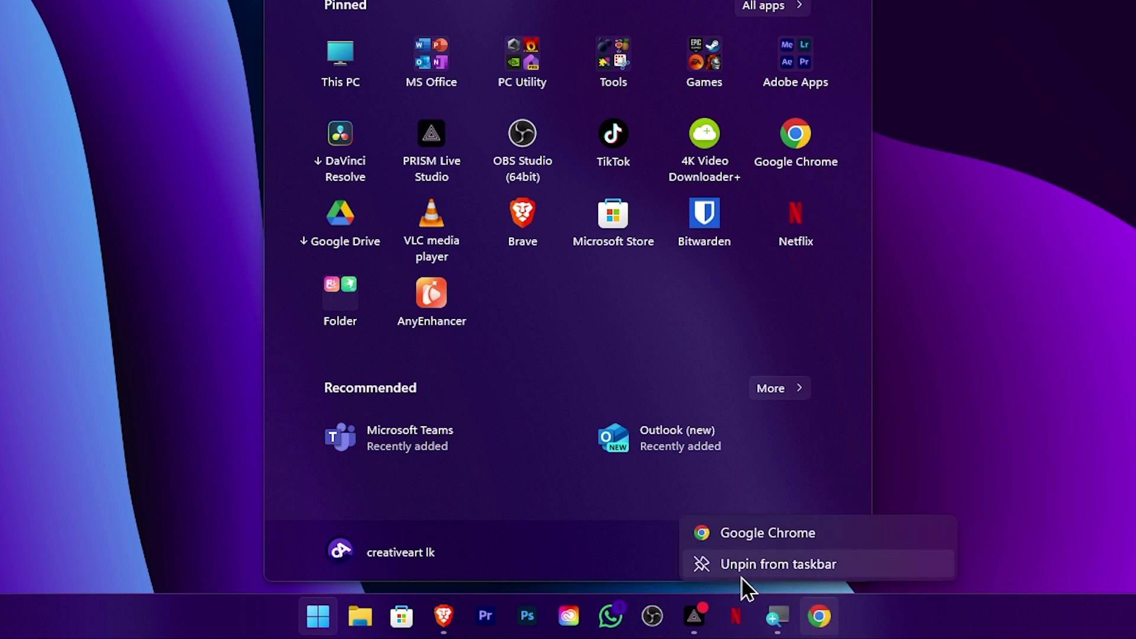
click(813, 562)
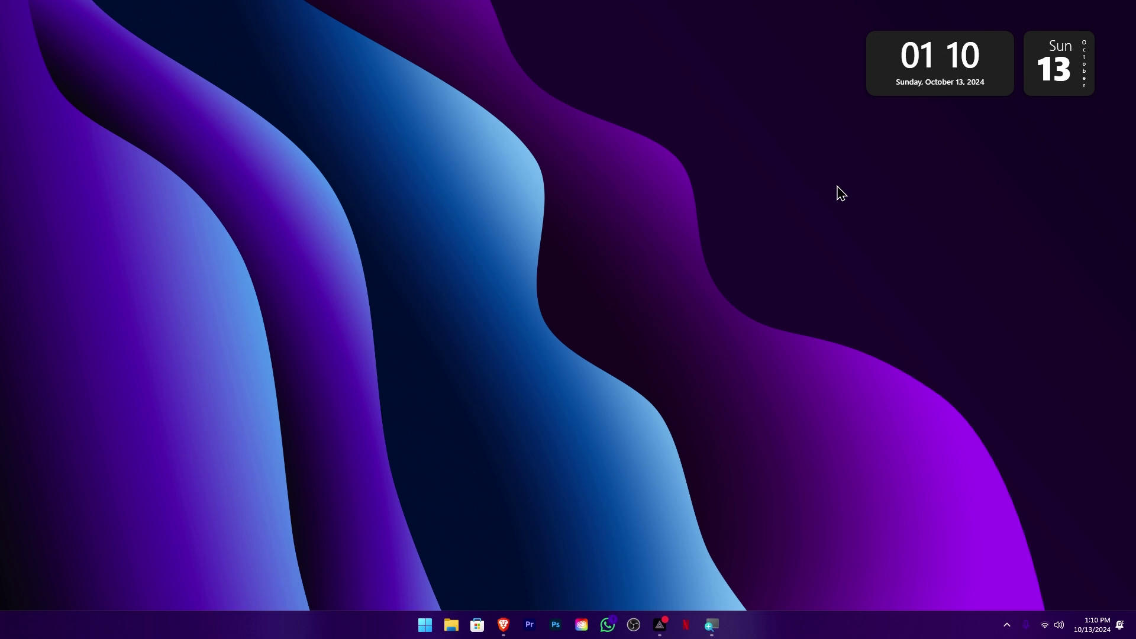
Step: Open the Fantech Leviosa microphone's properties in the system sound settings and examine its microphone test options
key(super+i)
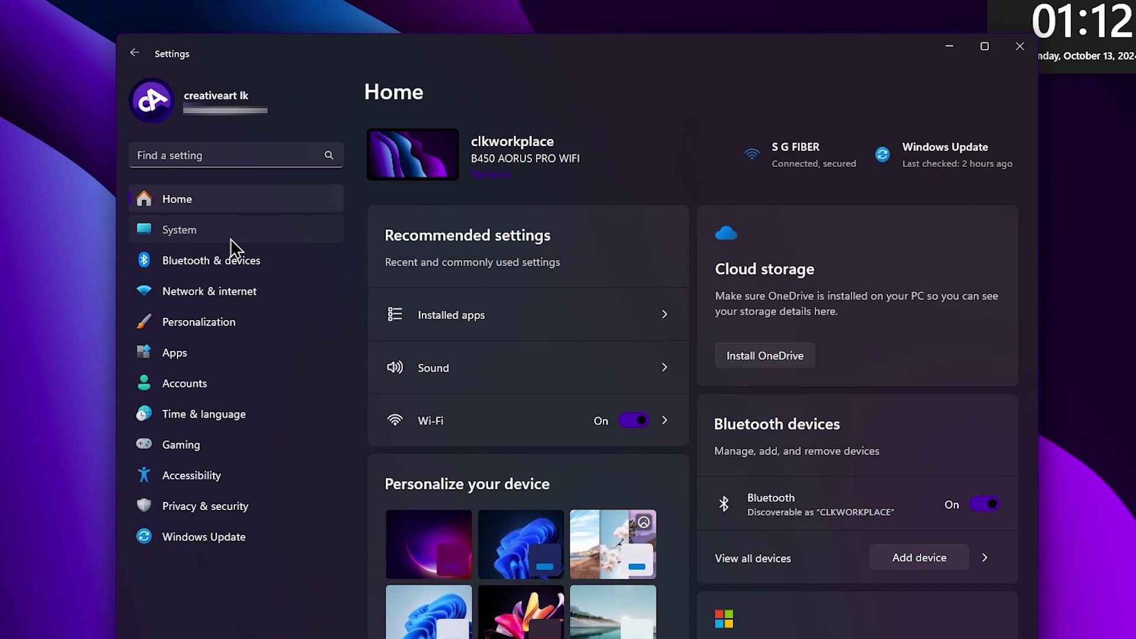
click(287, 223)
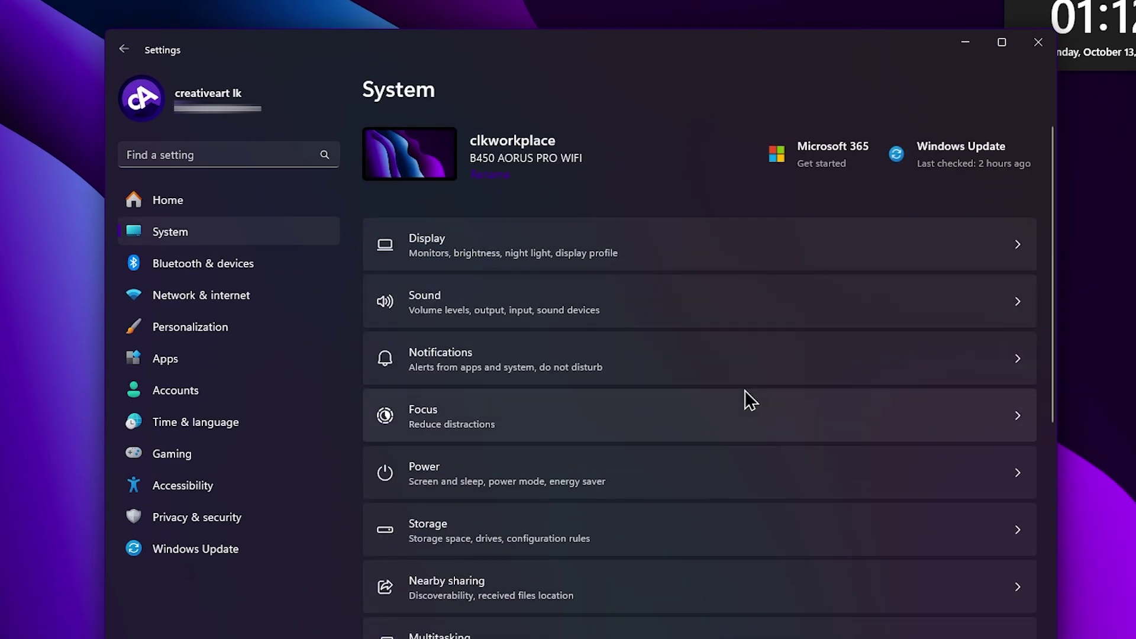
click(521, 315)
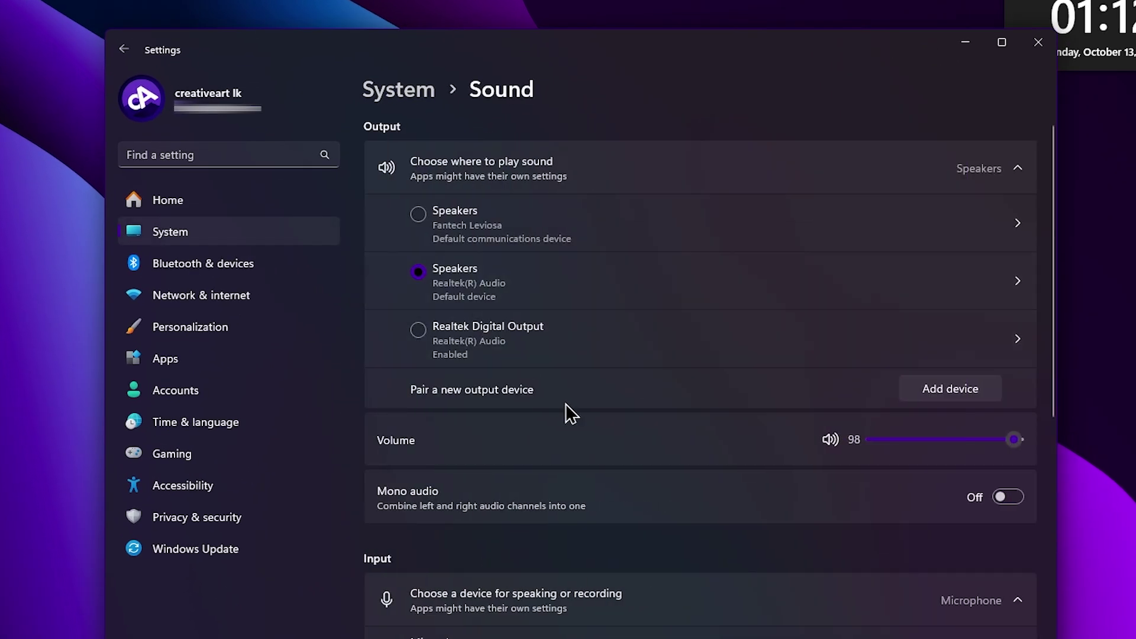
scroll(503, 436, down, 5)
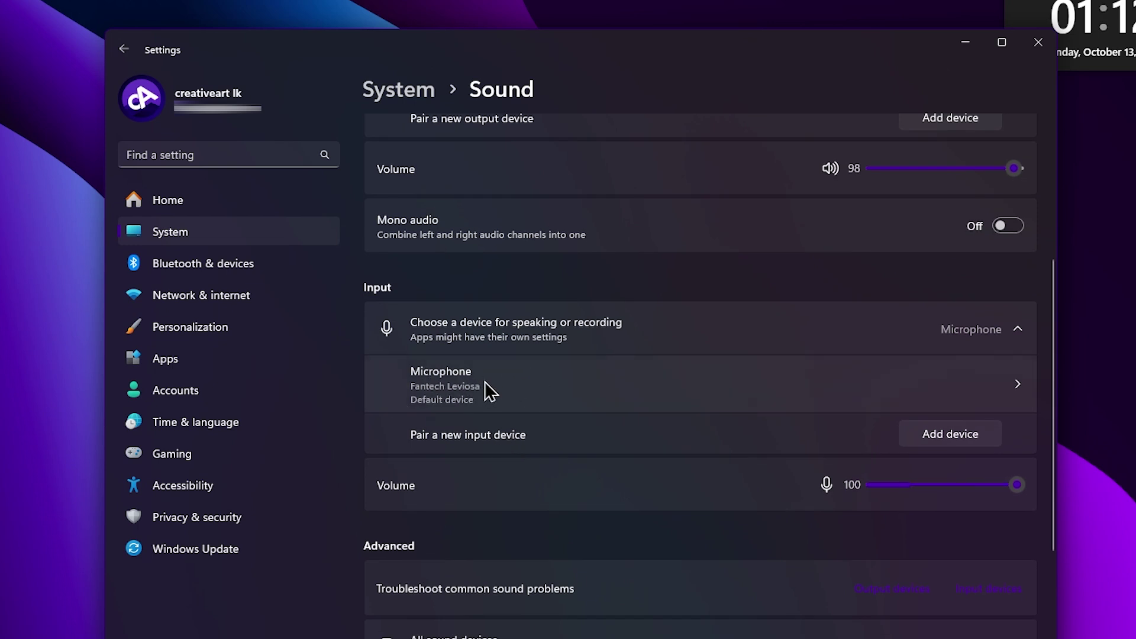
click(521, 390)
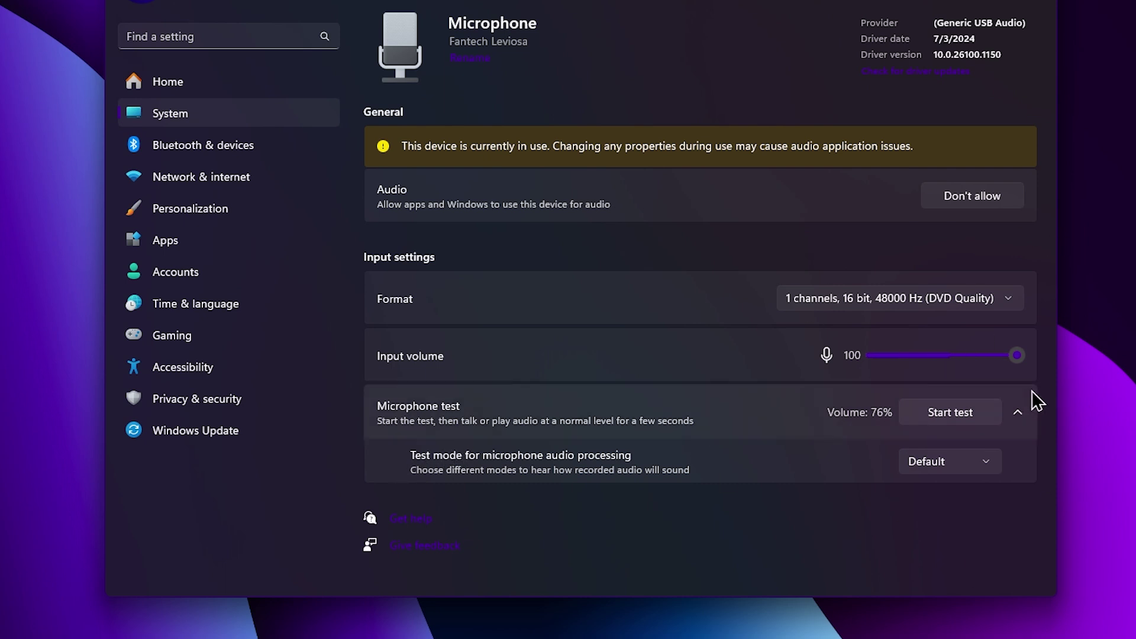
Step: Turn on color filters in the Accessibility settings and review the filter types, Intensity and Color Boost options
click(229, 371)
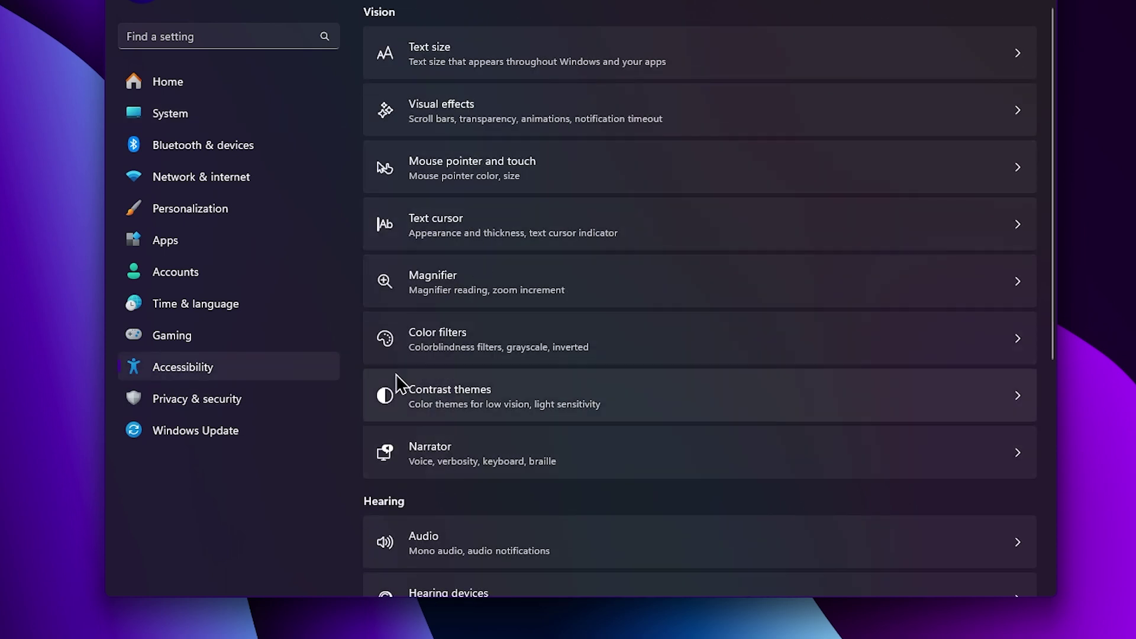
click(446, 335)
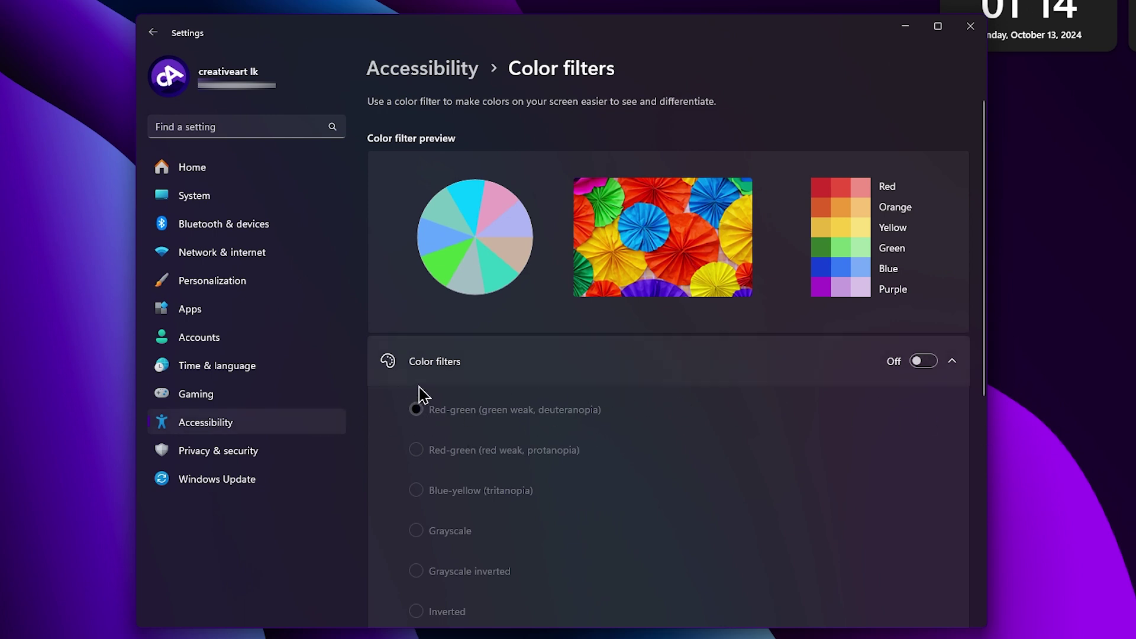
click(923, 363)
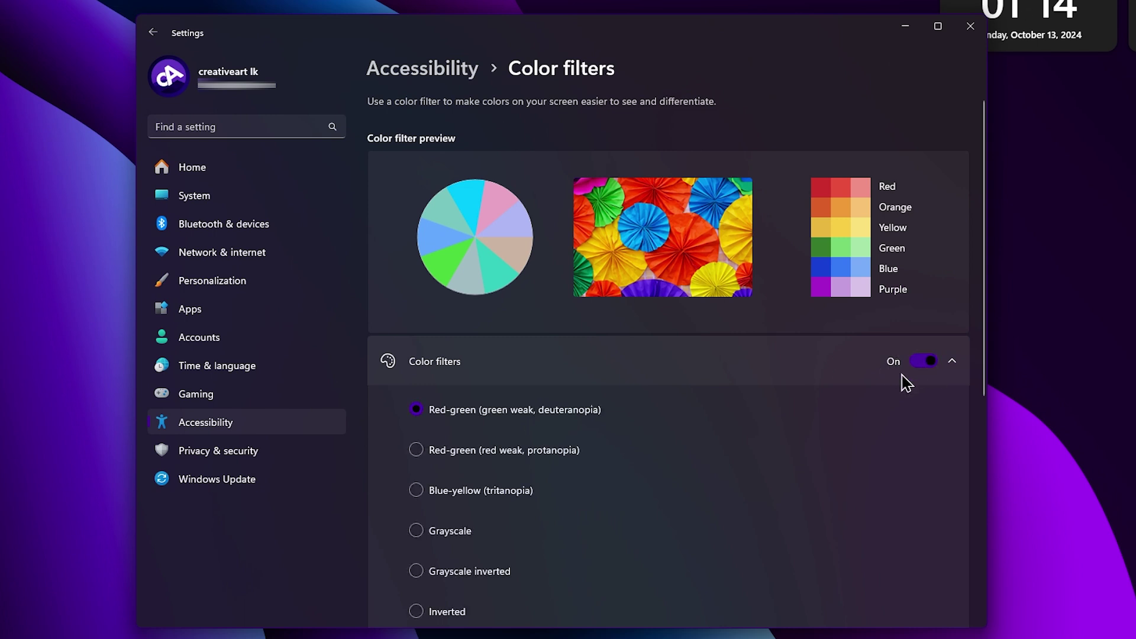
scroll(526, 472, down, 4)
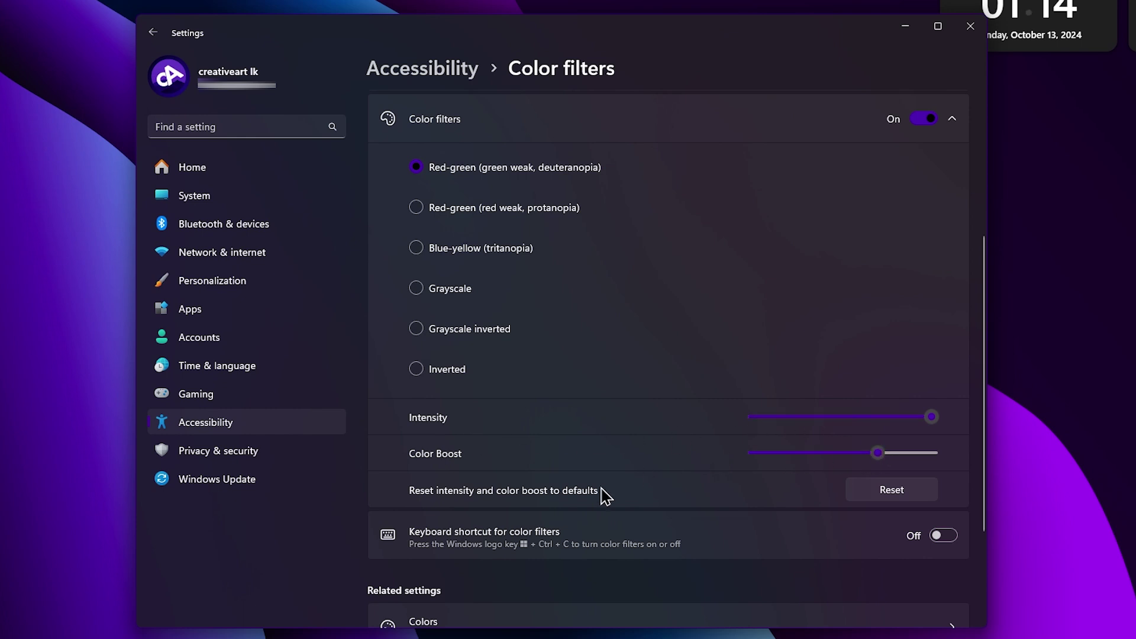
scroll(748, 469, up, 4)
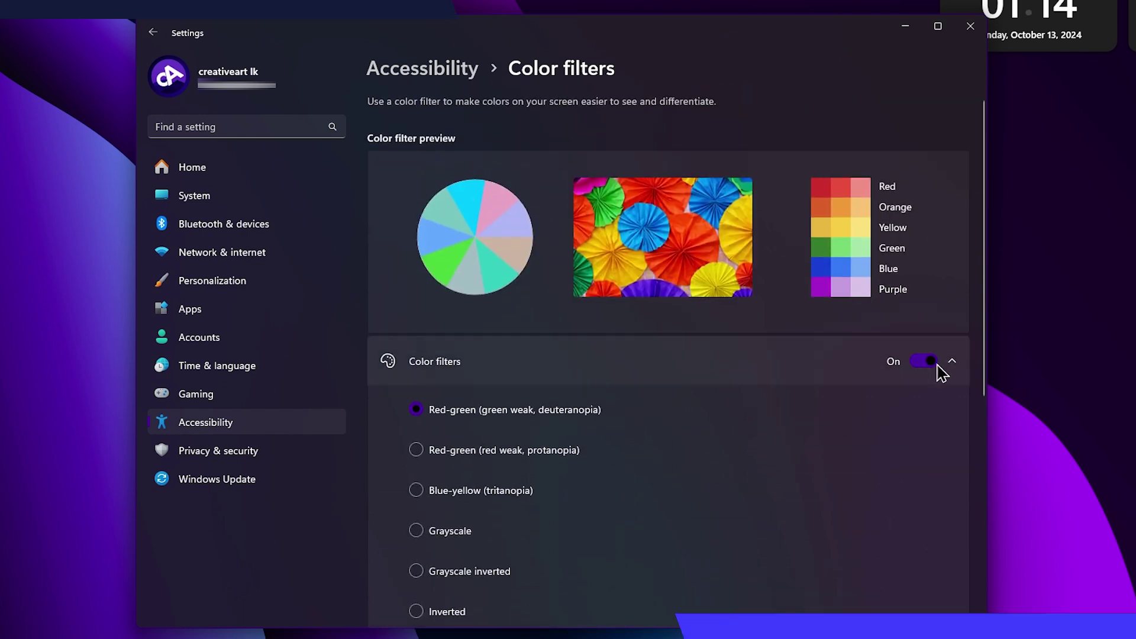